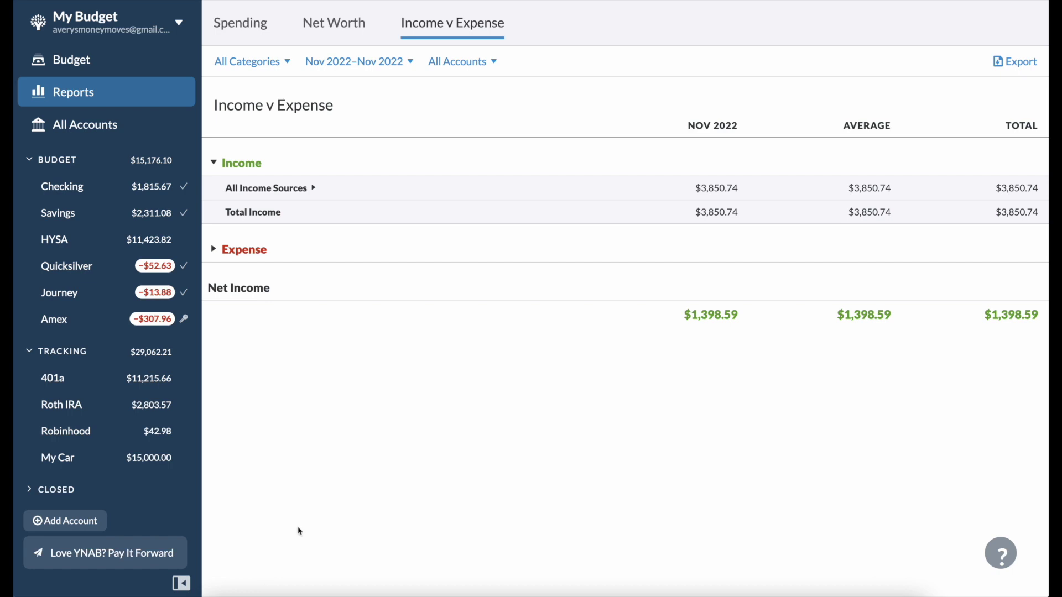
- Show November 2022 spending as a category donut totalling $2,452.15, led by Housing at $919.26
scroll(299, 529, "up", 1)
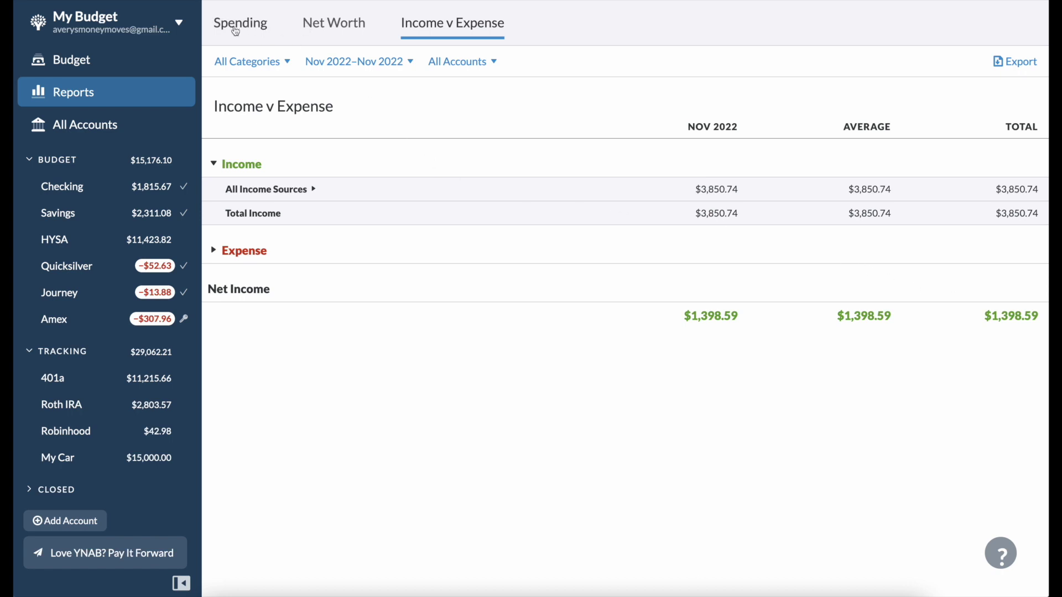
left_click(261, 30)
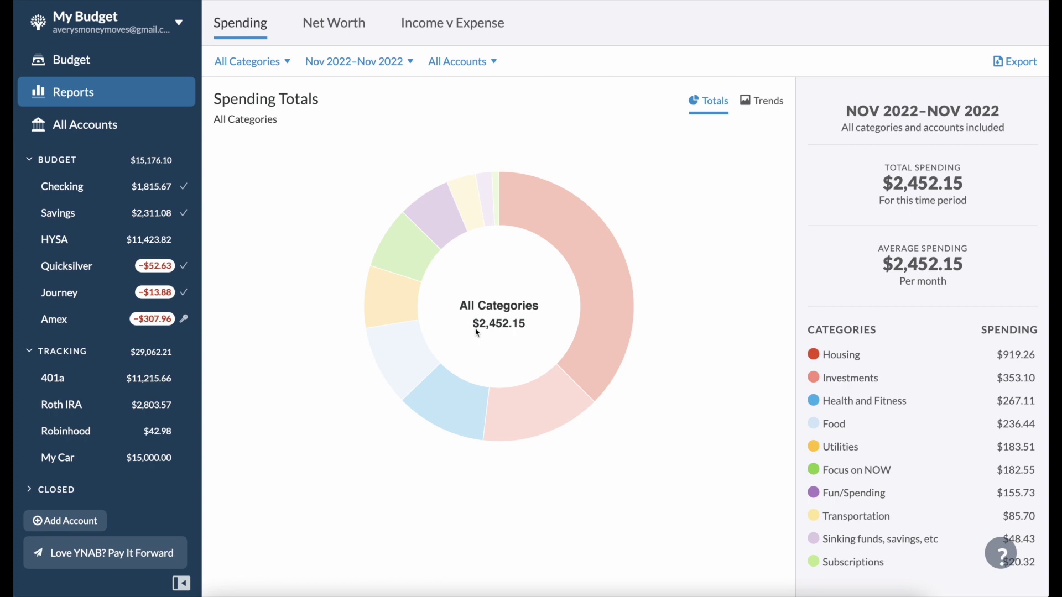
mouse_move(593, 248)
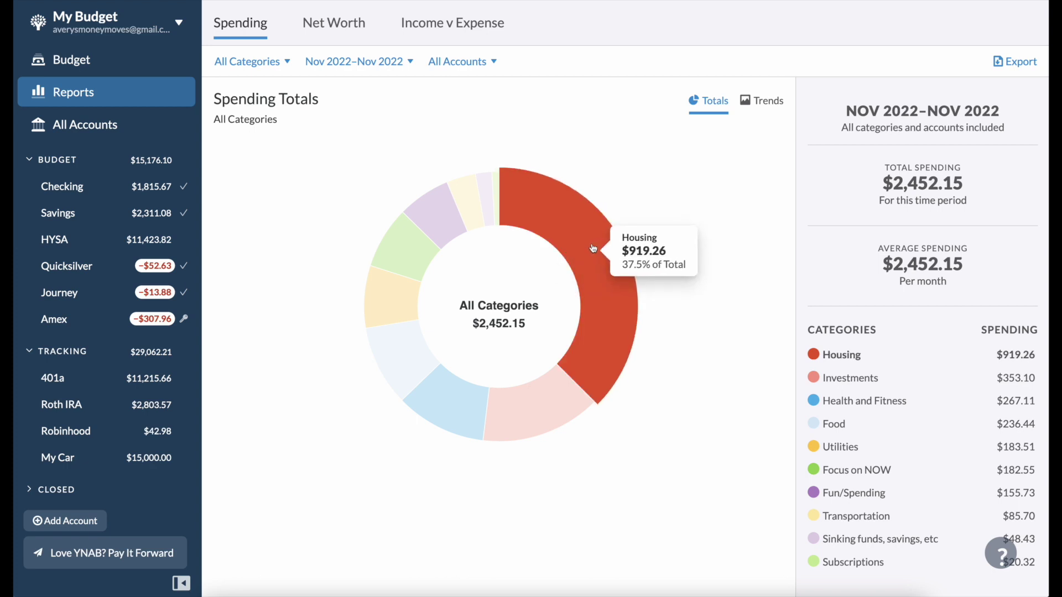
- Split Housing into Rent/Water $858.00 and Household $61.26, and review the Household transactions
left_click(593, 248)
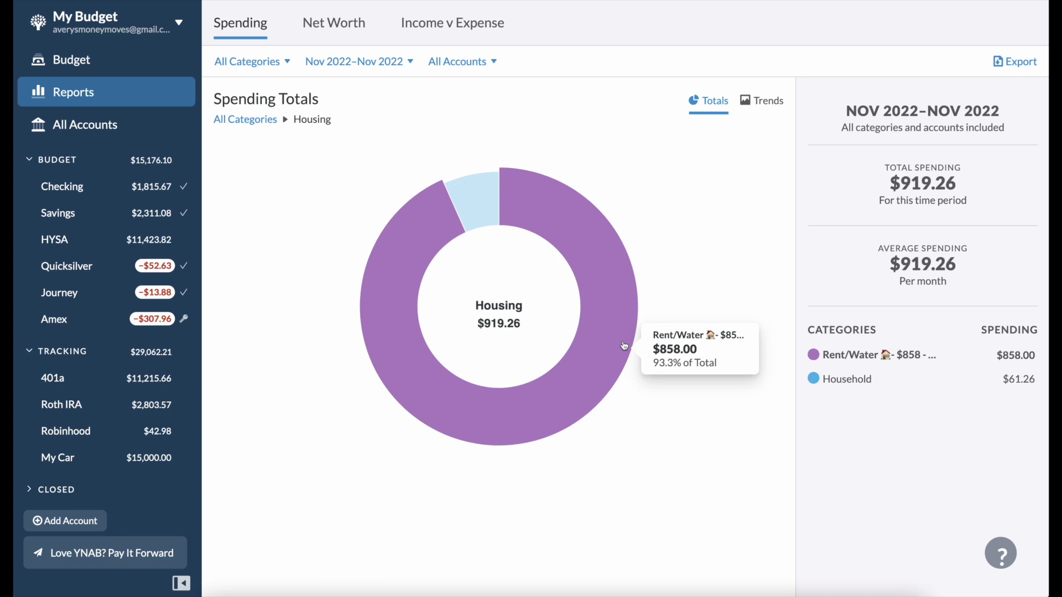
left_click(477, 215)
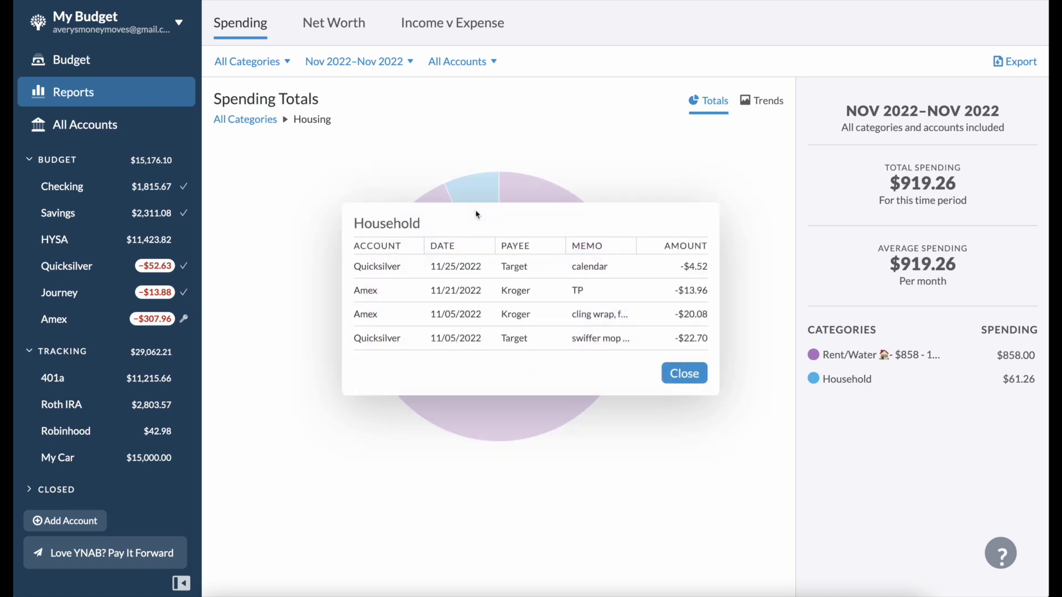
key("Escape")
mouse_move(479, 205)
left_click(479, 206)
left_click(684, 374)
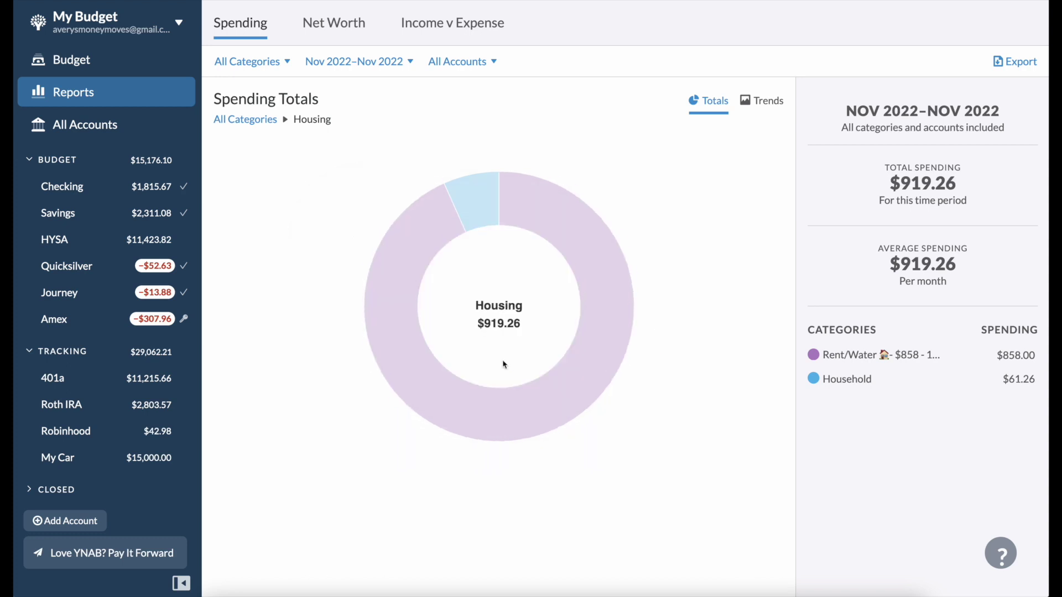
- Drill into Investments ($353.10) from all categories and review its Roth IRA transactions
left_click(265, 126)
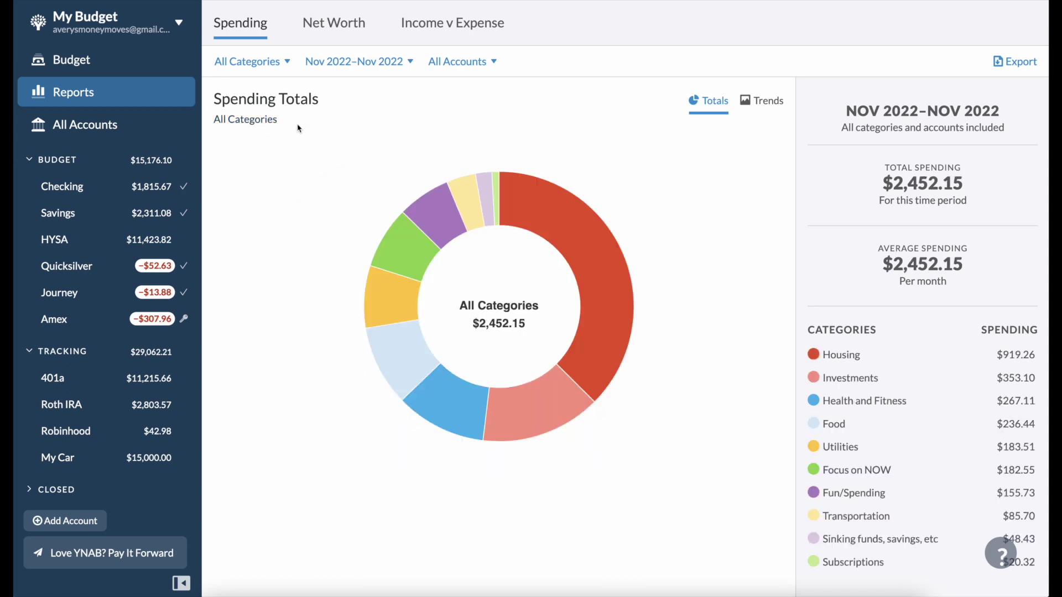
left_click(562, 419)
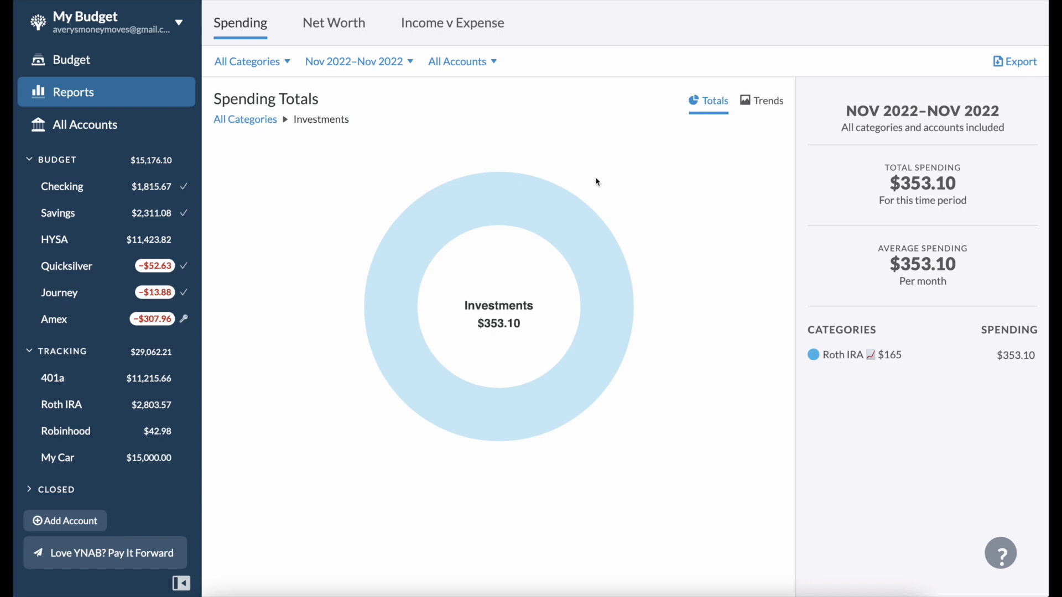
left_click(578, 221)
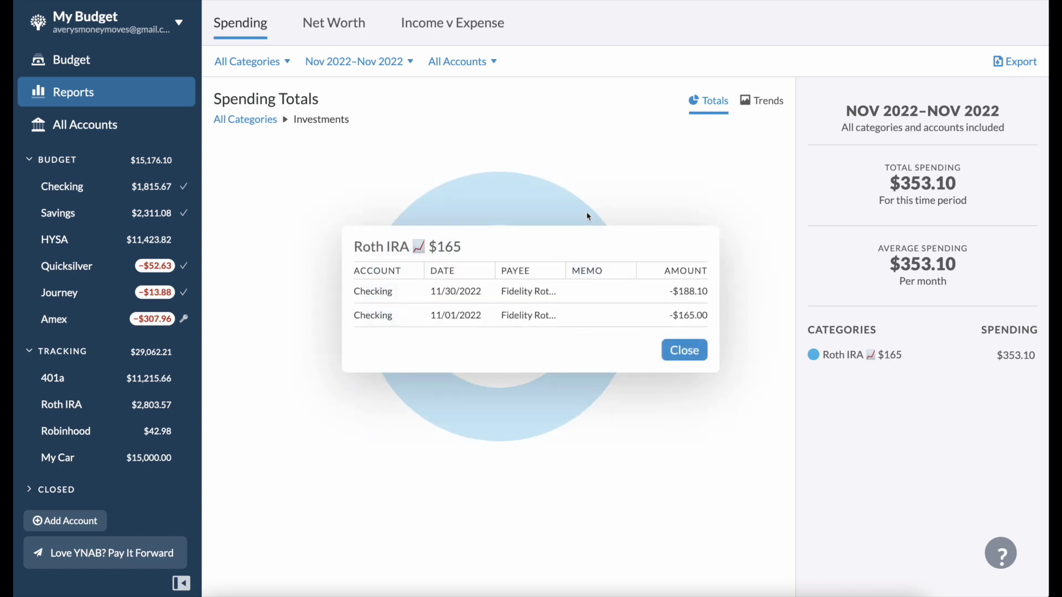
left_click(685, 350)
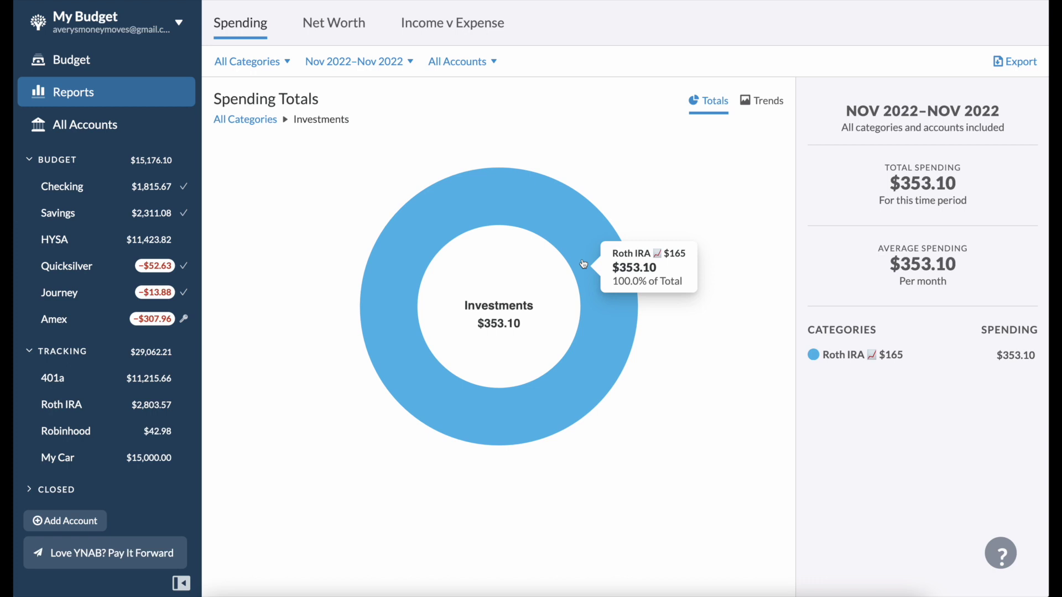
- Drill into Health and Fitness ($267.11) and review Medical ($128.11) and Wellness ($139.00) transactions
left_click(273, 120)
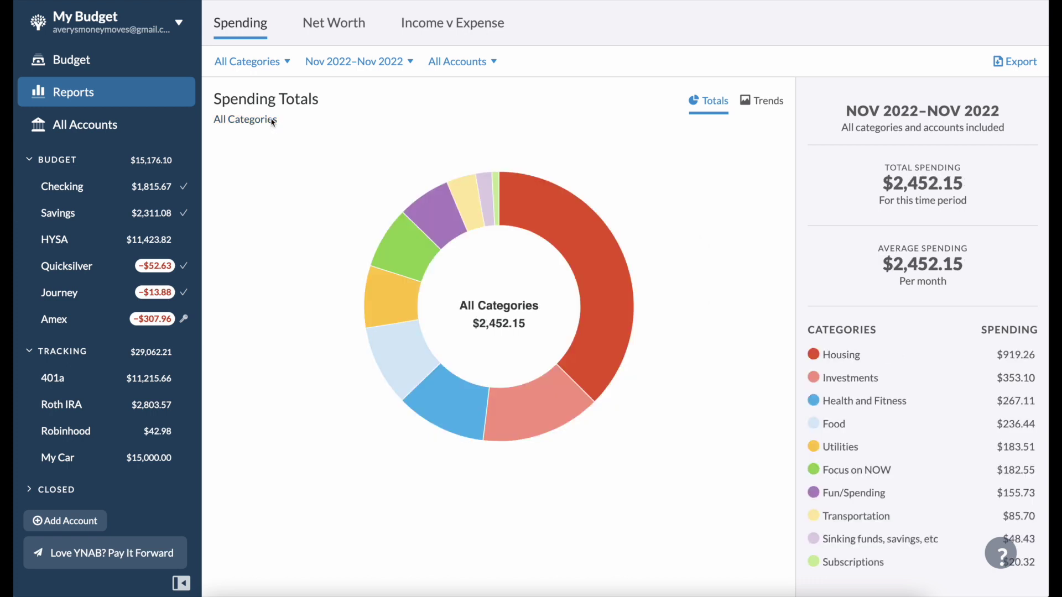
left_click(461, 429)
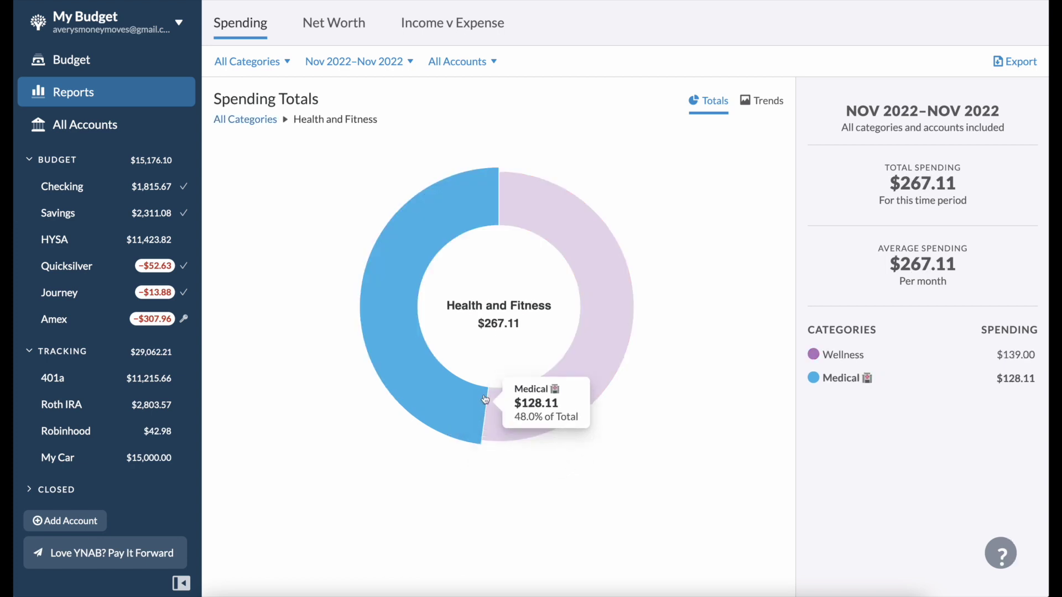
left_click(390, 373)
scroll(607, 300, "down", 3)
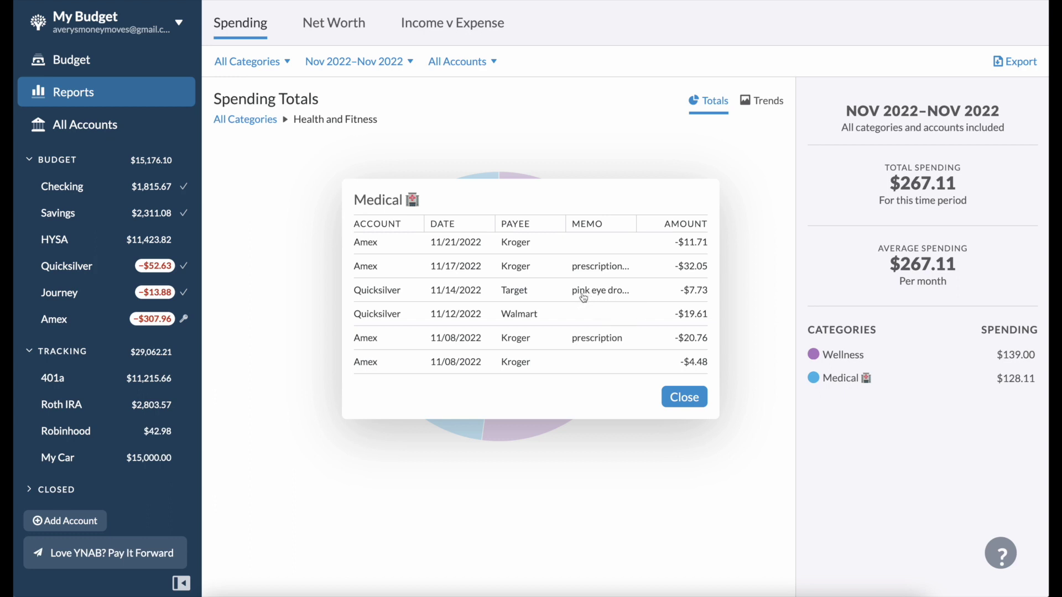
scroll(584, 299, "up", 2)
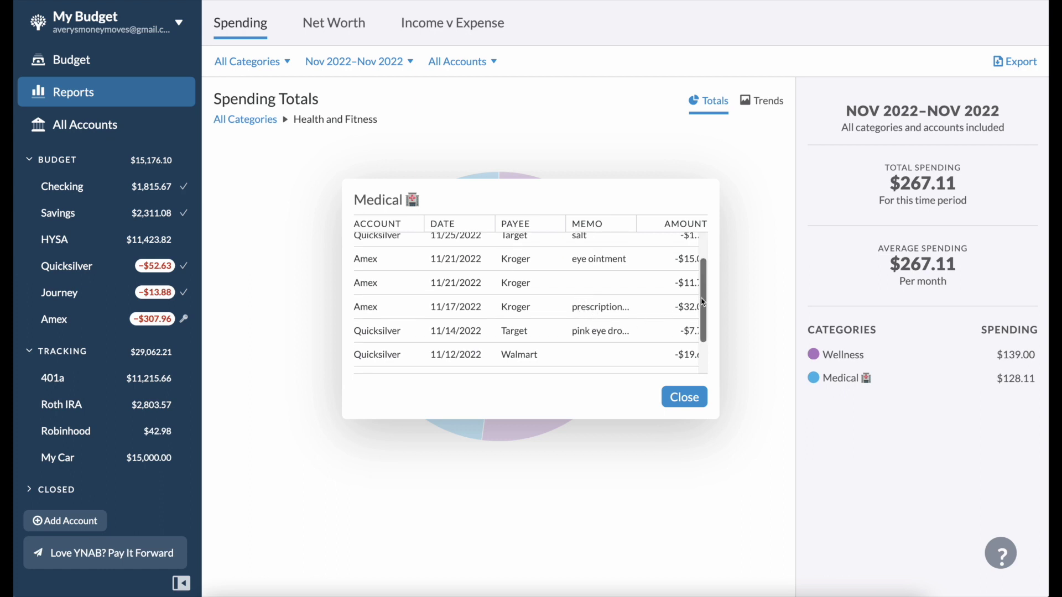
scroll(583, 288, "up", 2)
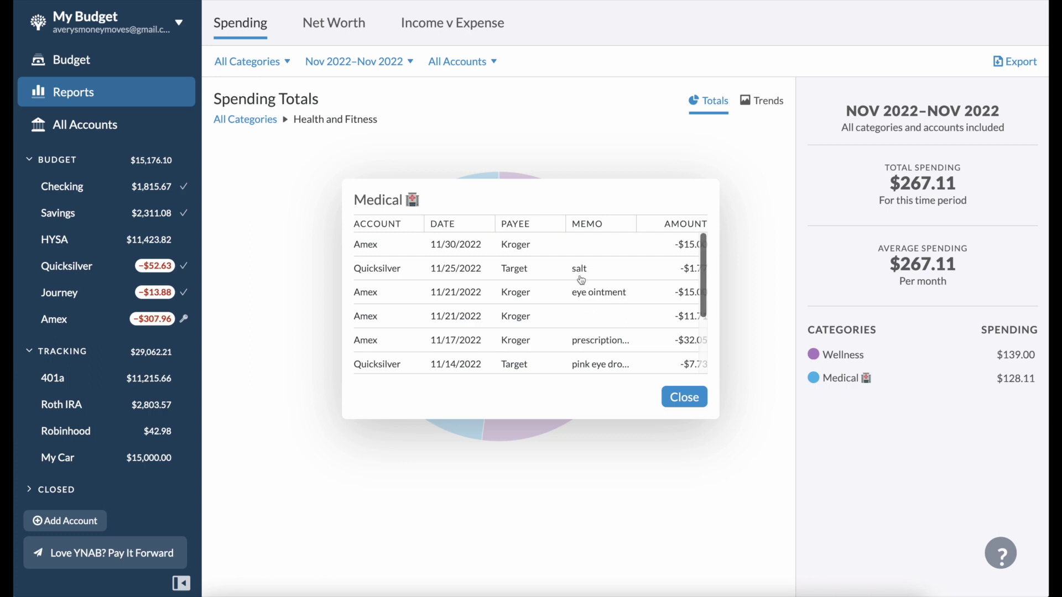
left_click(669, 397)
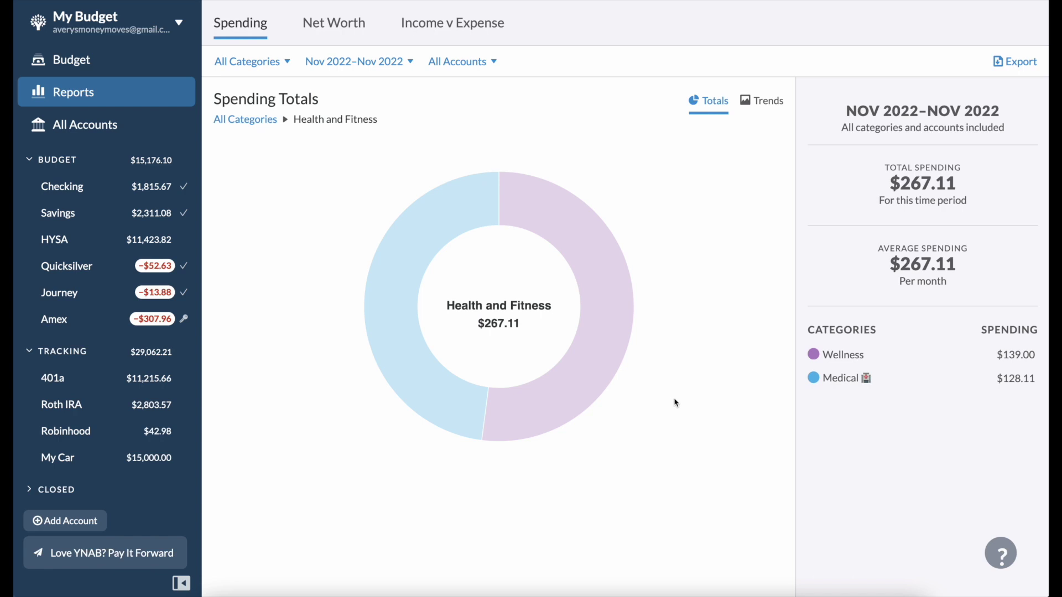
left_click(609, 323)
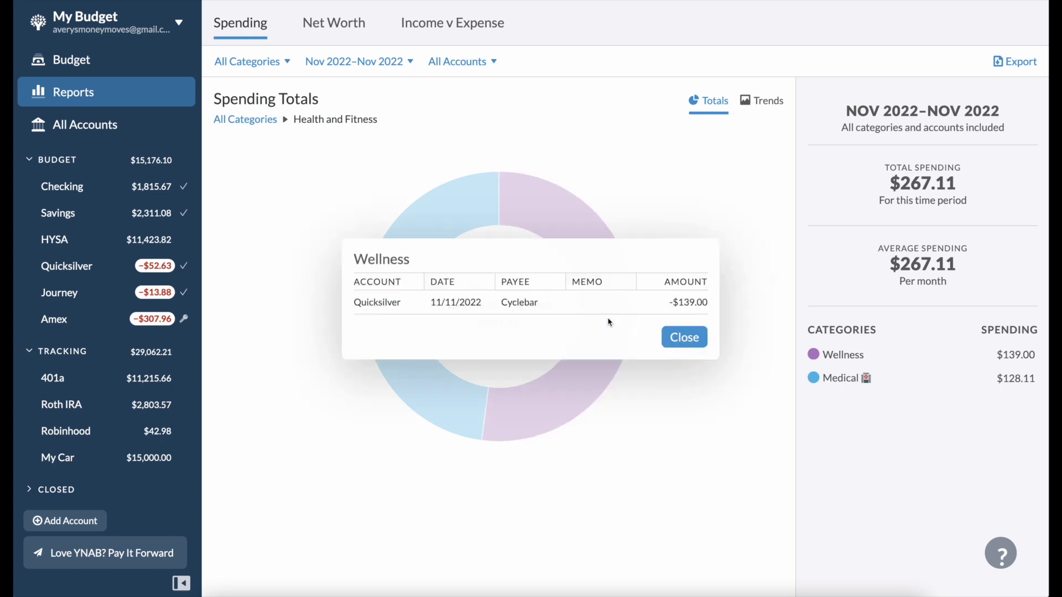
left_click(697, 339)
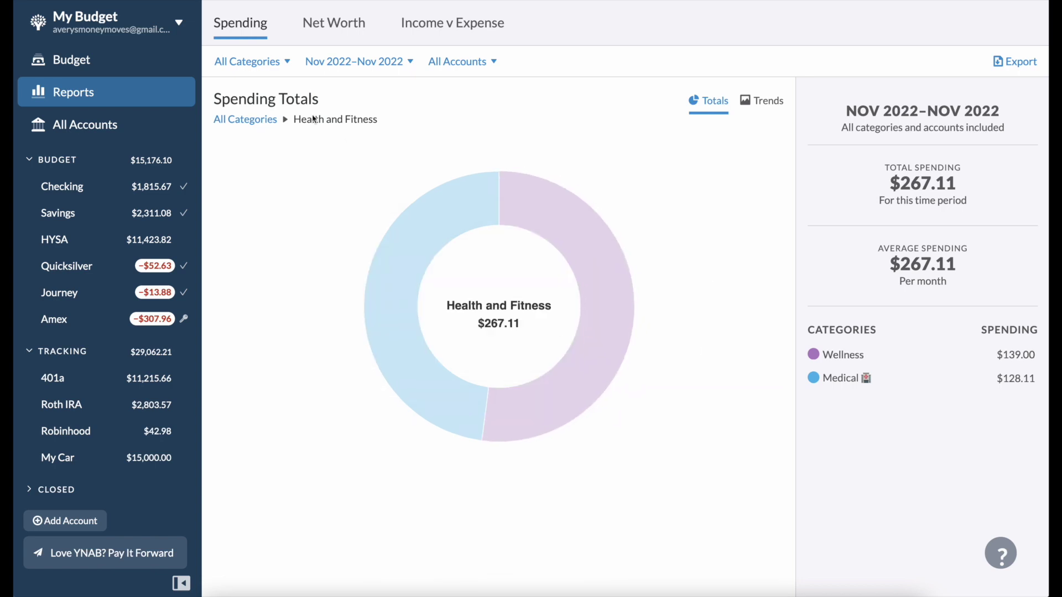
- Split Food into Groceries $167.85, Coffee $43.30, Dining Out $25.29 and review the Dining Out transactions
left_click(251, 125)
mouse_move(395, 351)
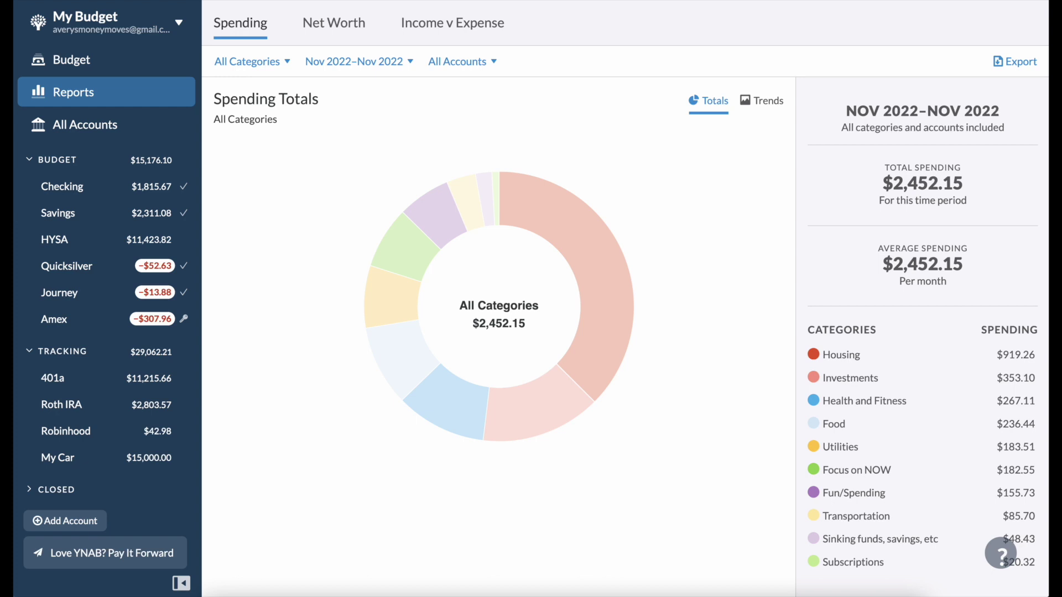
left_click(403, 361)
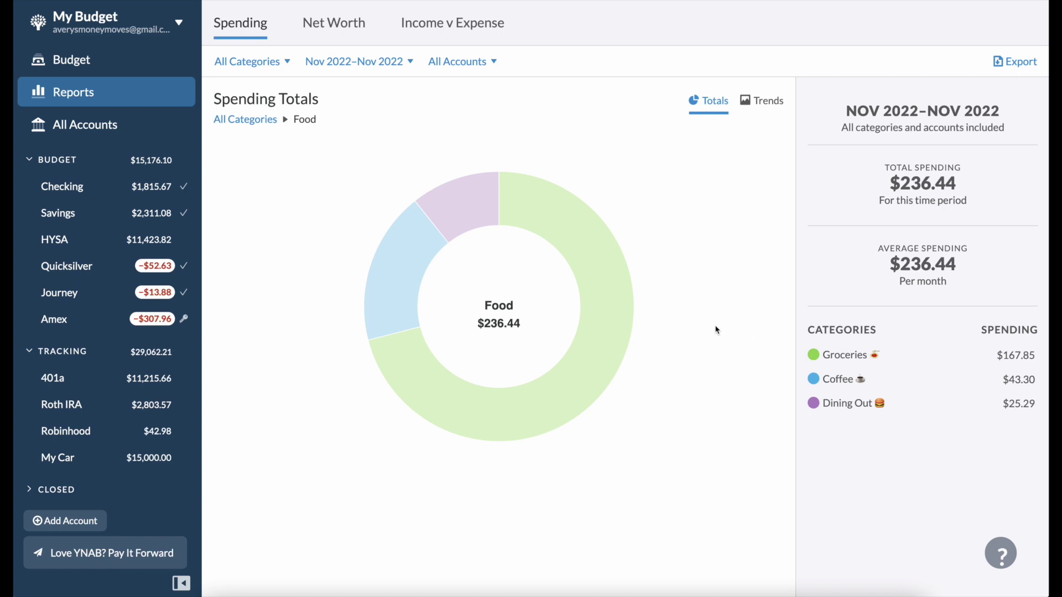
mouse_move(578, 238)
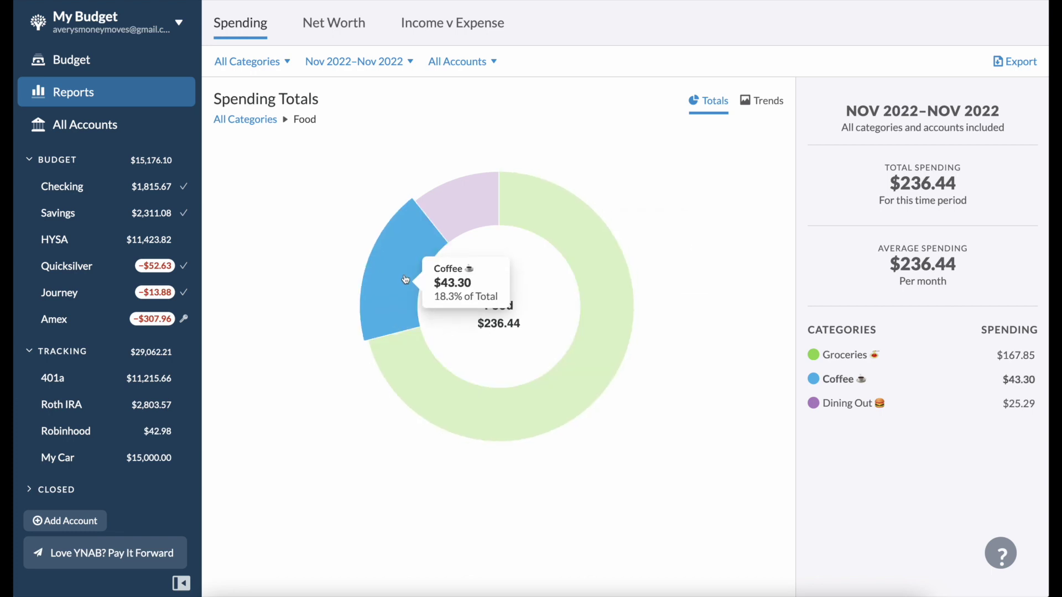
left_click(461, 202)
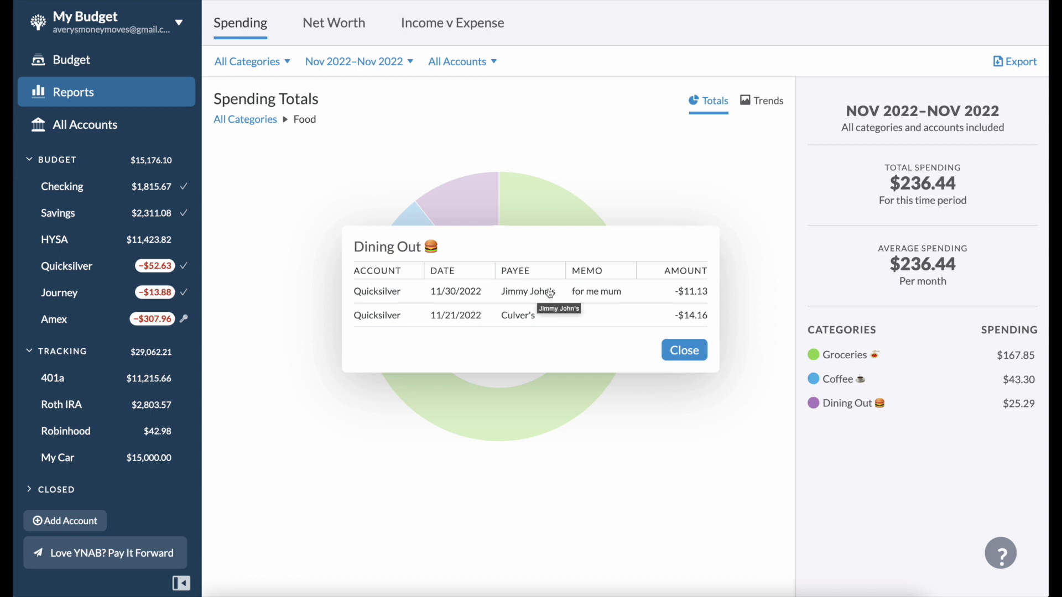
left_click(685, 358)
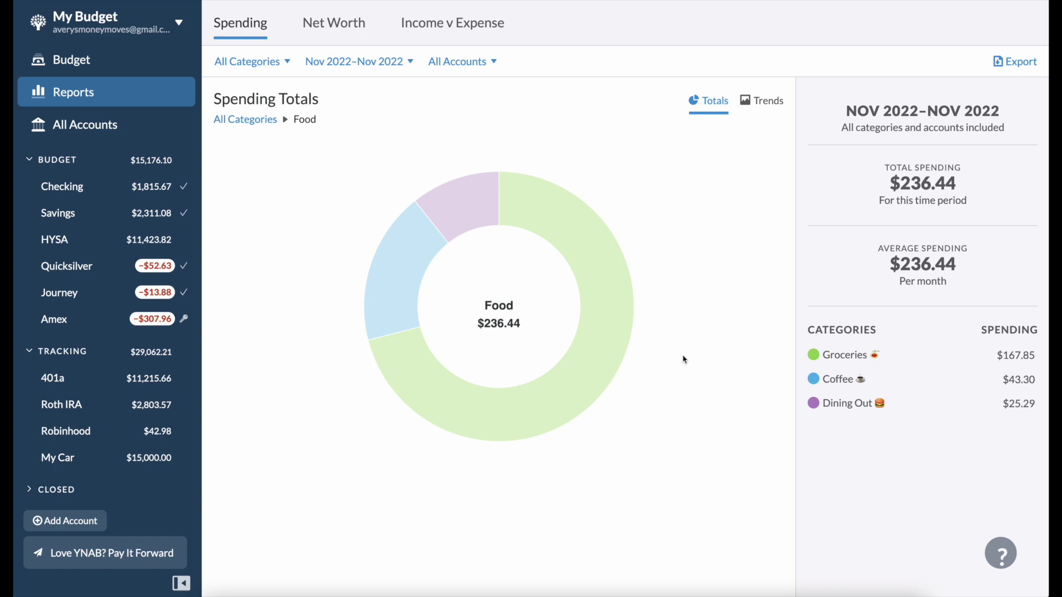
mouse_move(417, 286)
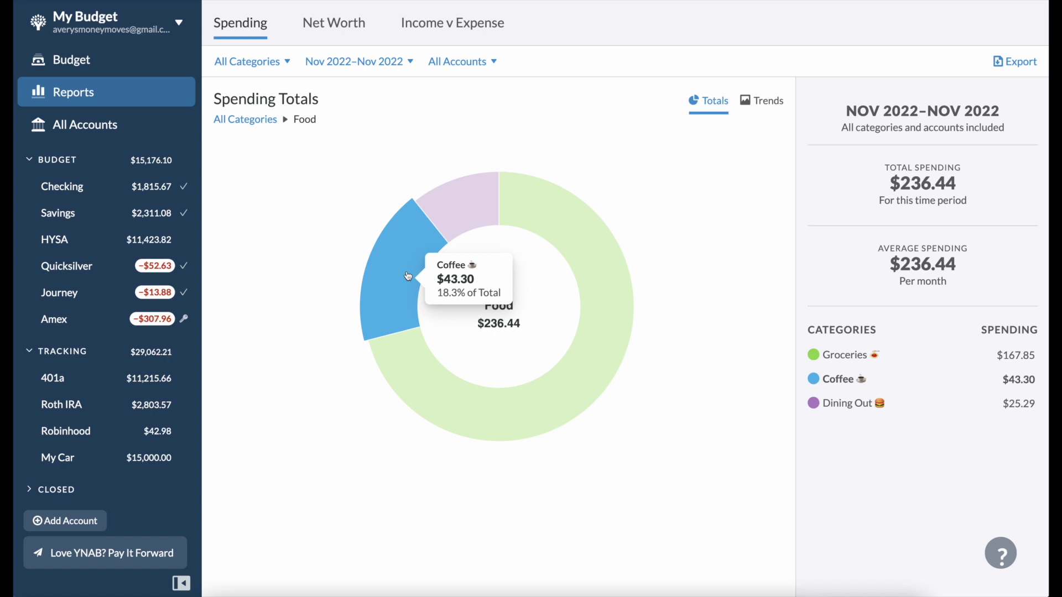
left_click(408, 276)
scroll(580, 290, "down", 3)
scroll(580, 290, "down", 1)
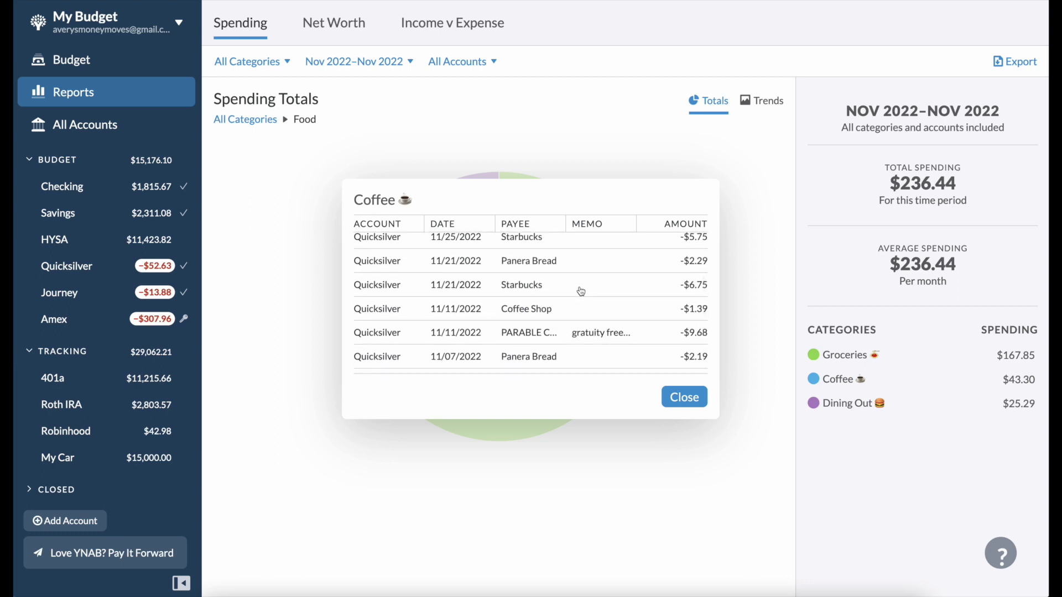
scroll(618, 337, "up", 3)
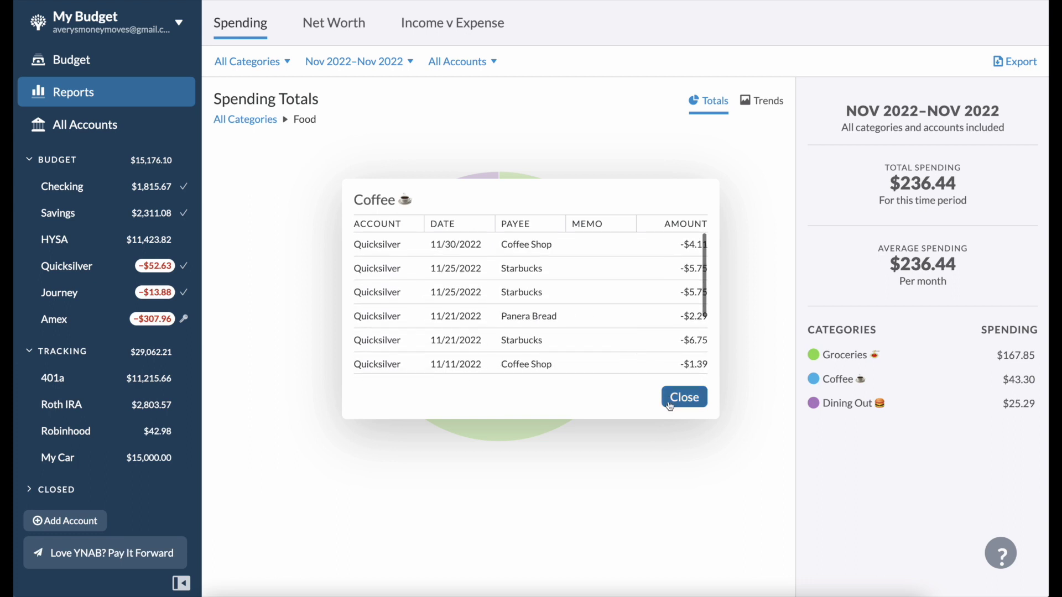
scroll(658, 359, "down", 3)
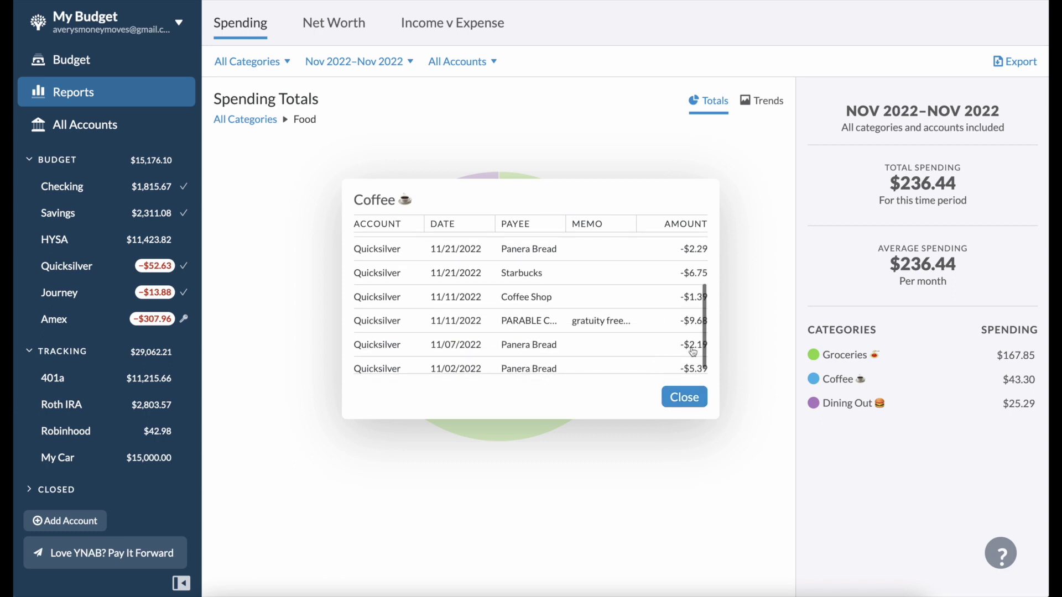
left_click(684, 397)
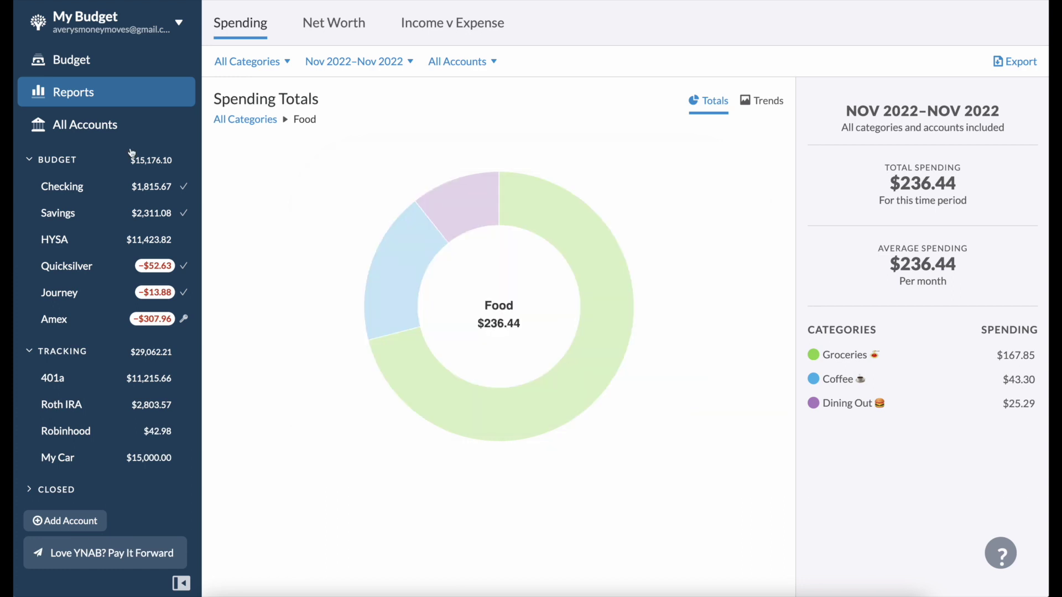
- Drill into Utilities and read Internet $69.99, Gas (House) $50.43, Phone $37.16, Electric $25.93
left_click(225, 123)
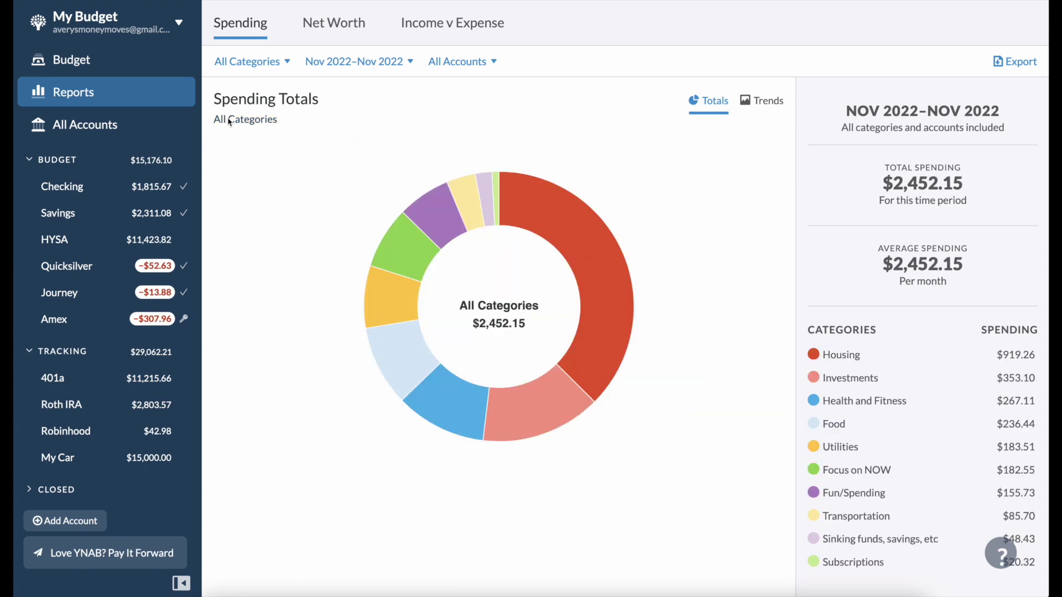
left_click(366, 301)
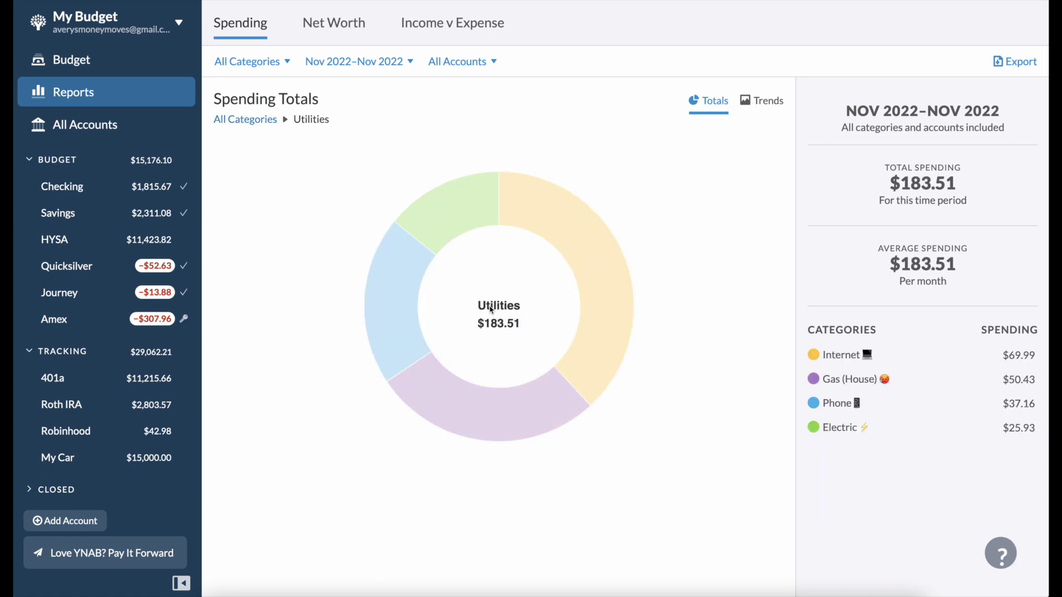
mouse_move(581, 263)
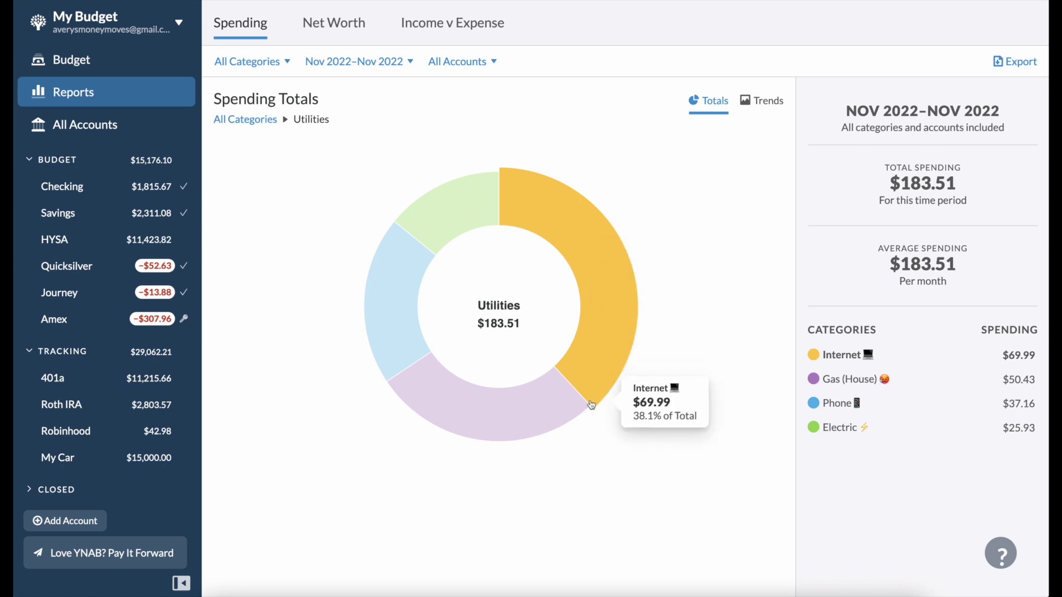
mouse_move(542, 406)
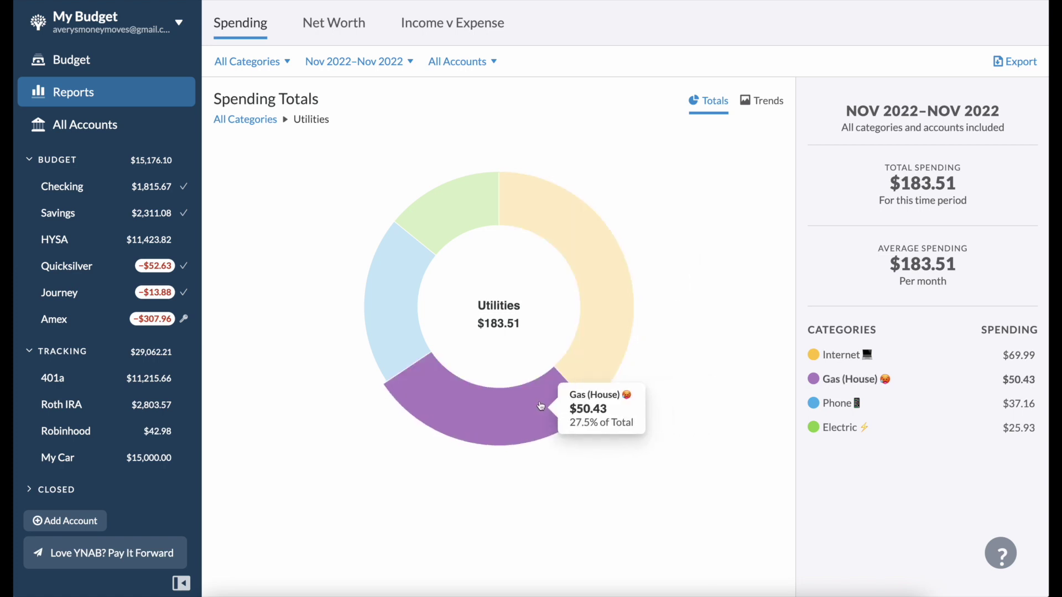
mouse_move(399, 332)
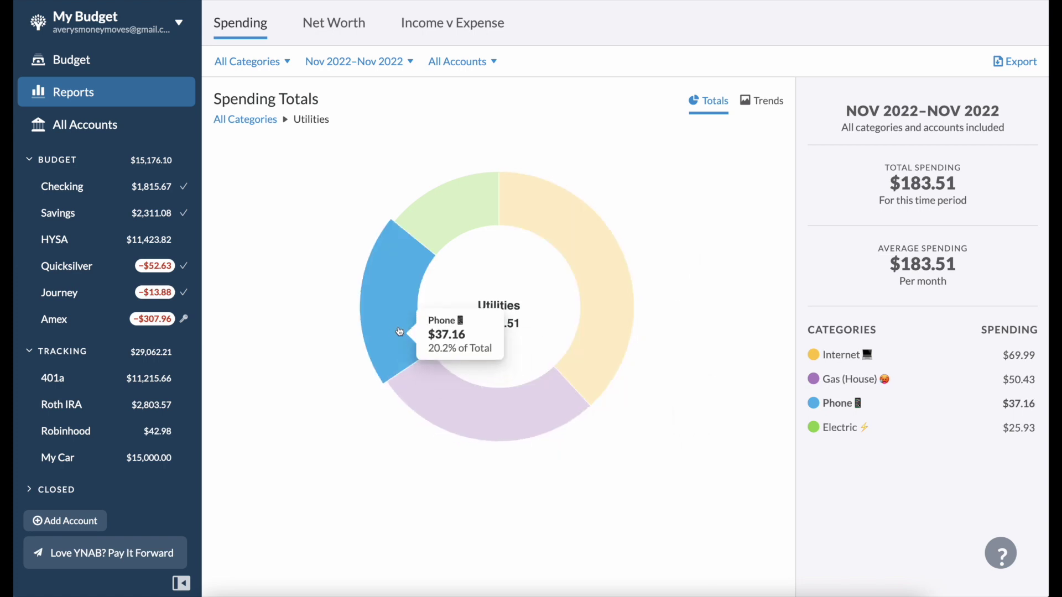
mouse_move(470, 186)
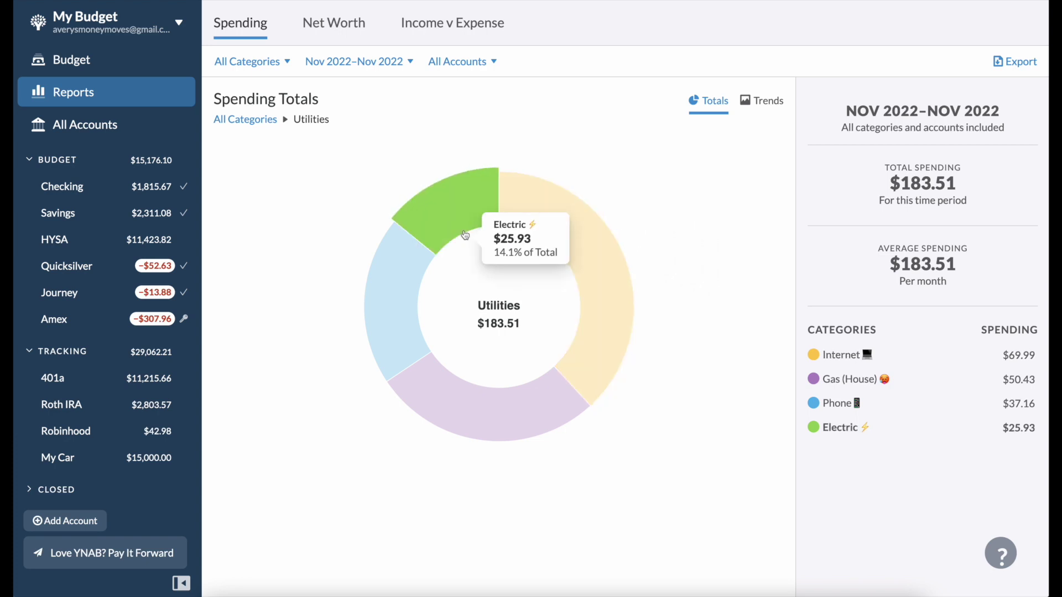
mouse_move(398, 378)
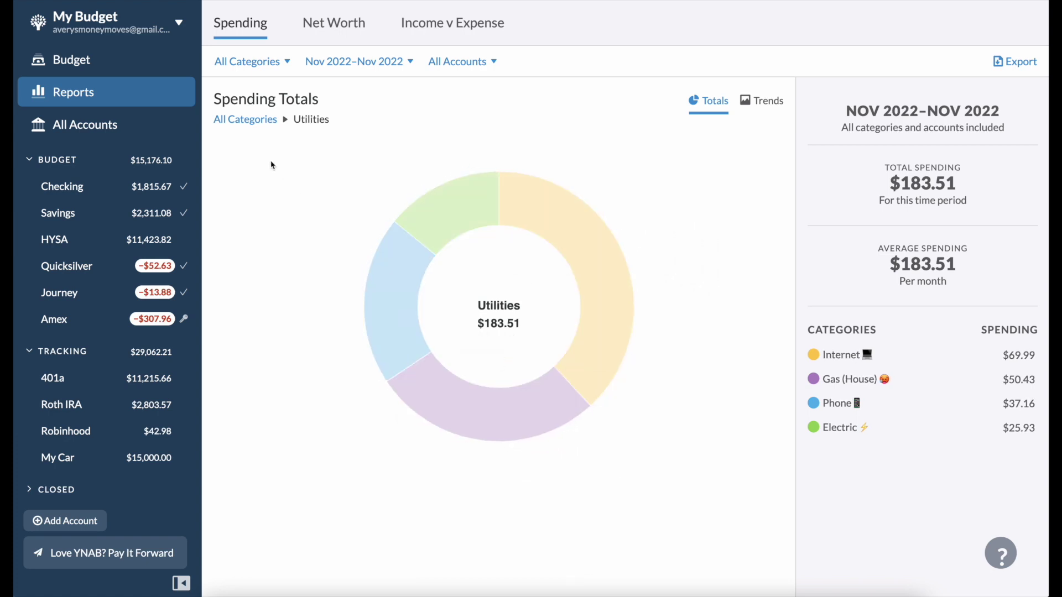
- Drill into Focus on NOW ($182.55) and review the Health/Beauty/Clothing ($10.35) transactions
left_click(263, 119)
mouse_move(418, 255)
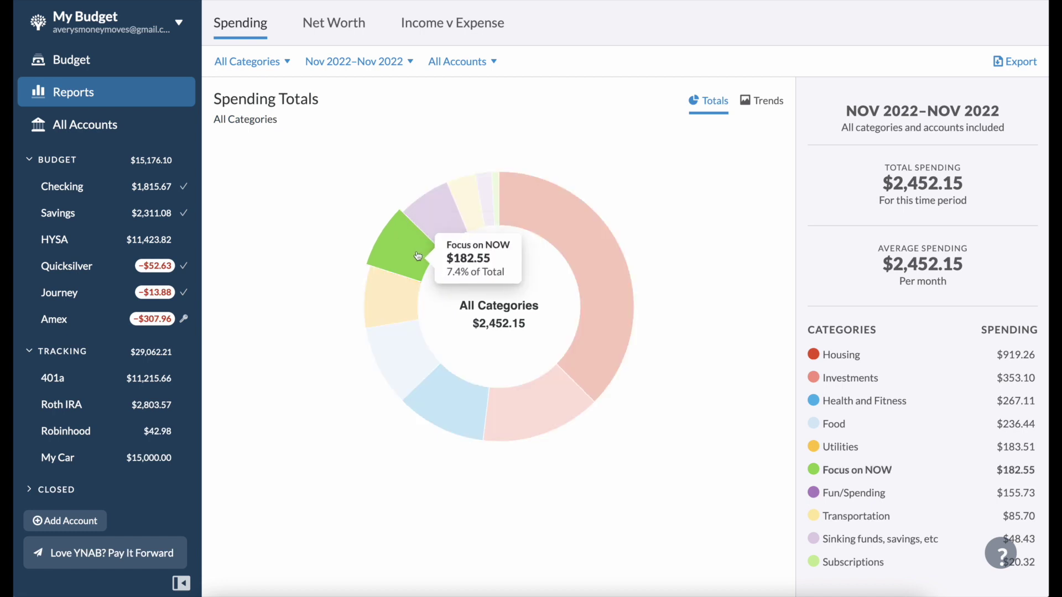
left_click(418, 255)
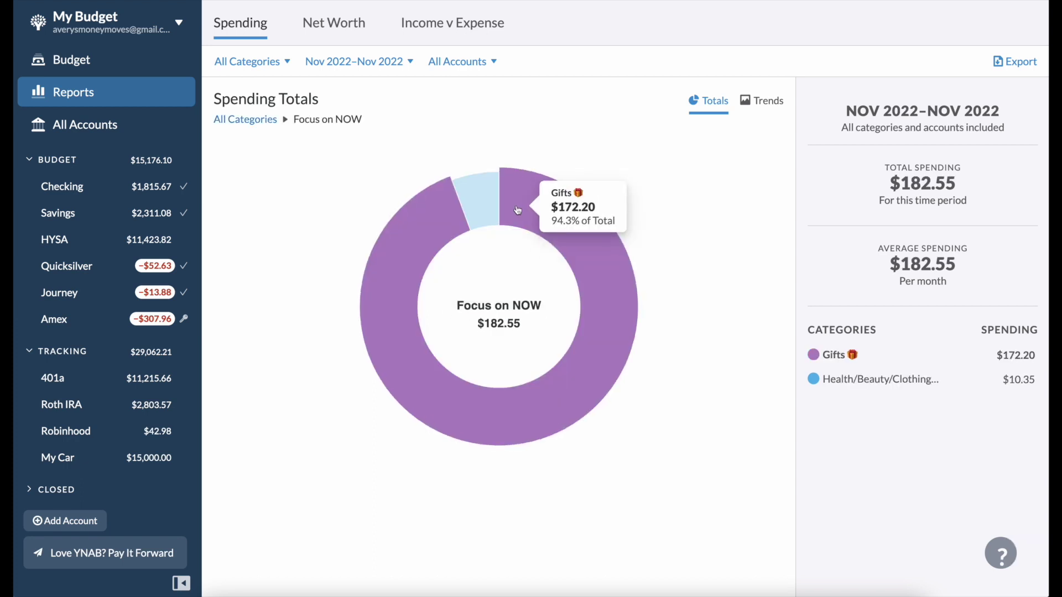
left_click(487, 212)
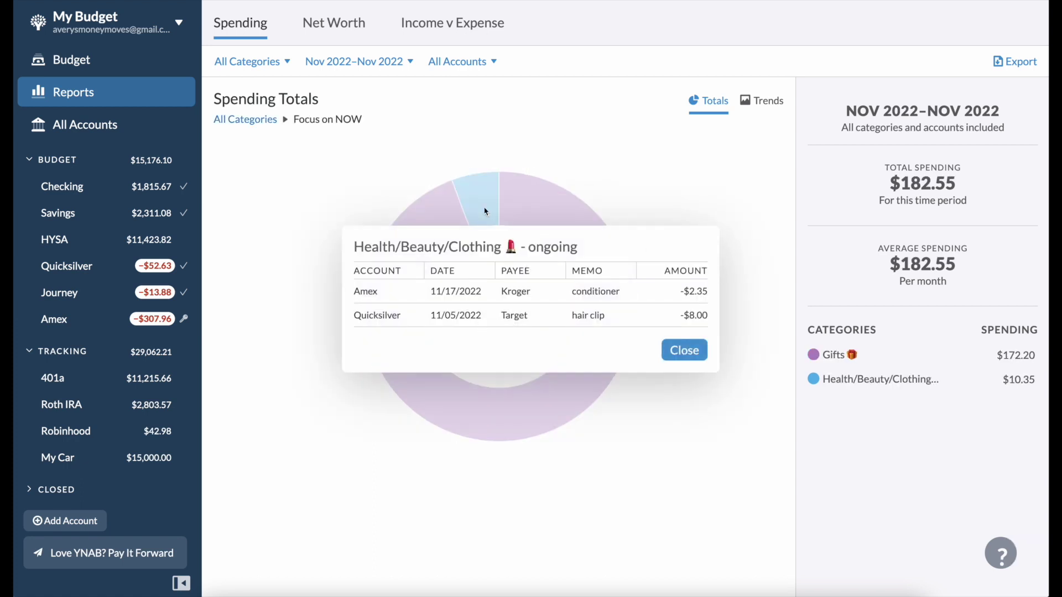
left_click(680, 350)
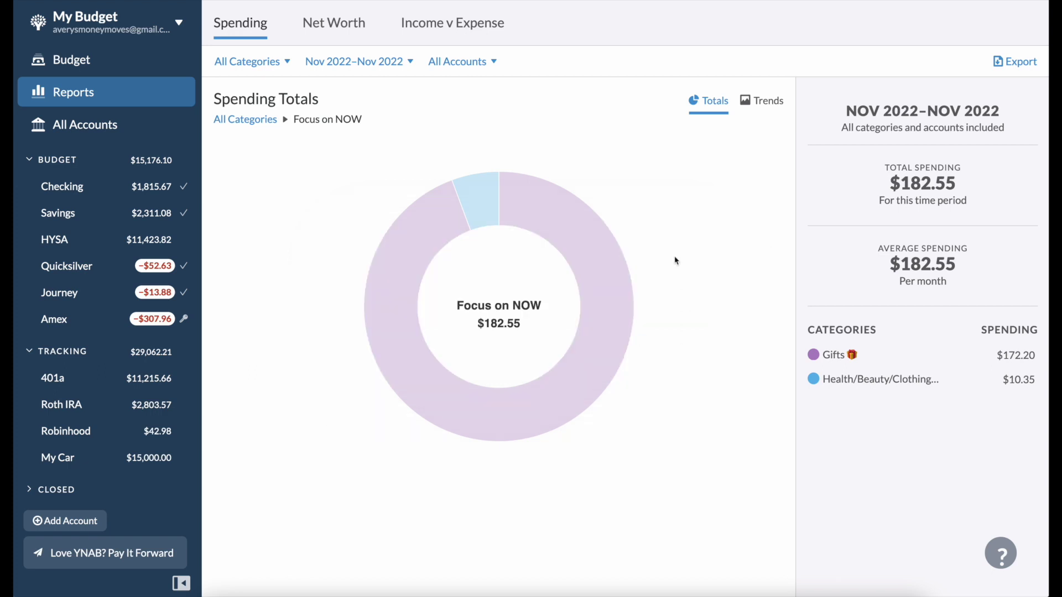
- Review the Gifts transactions totalling $172.20
mouse_move(625, 272)
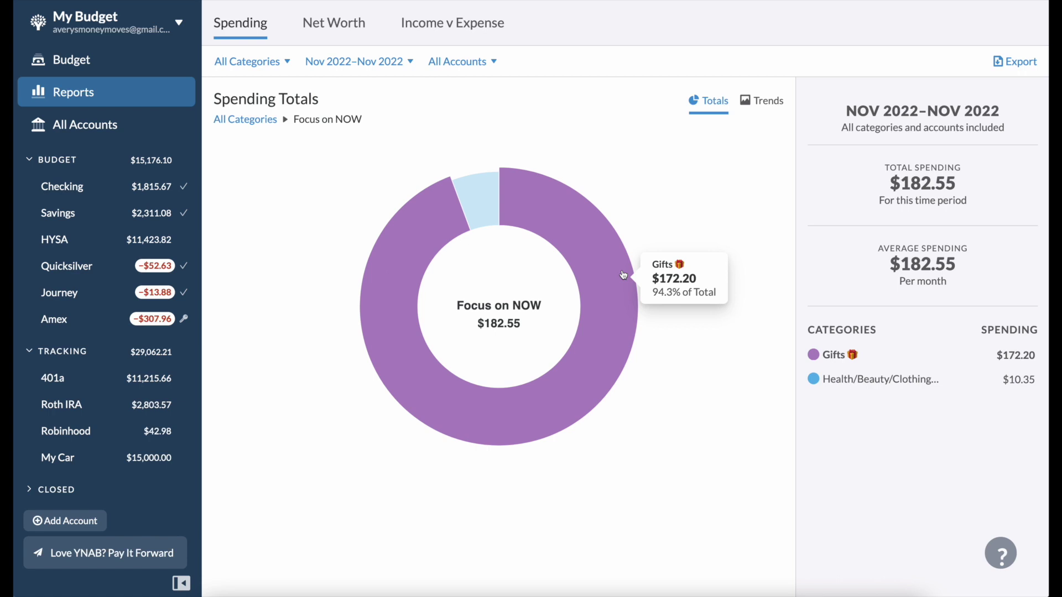
left_click(623, 275)
left_click(684, 348)
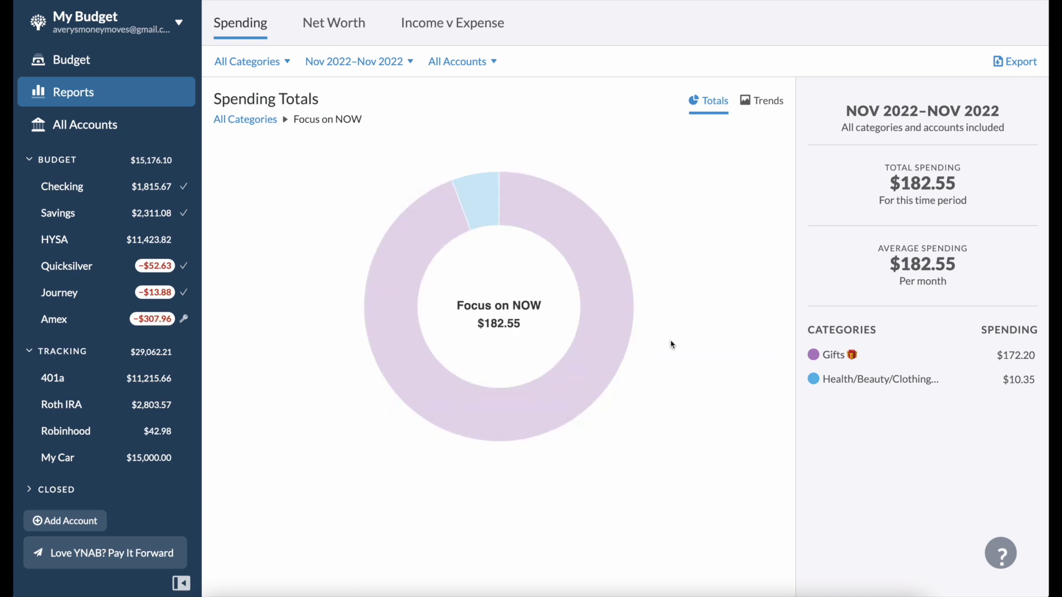
- Review the Gifts transactions once more, then head back toward all categories
left_click(598, 284)
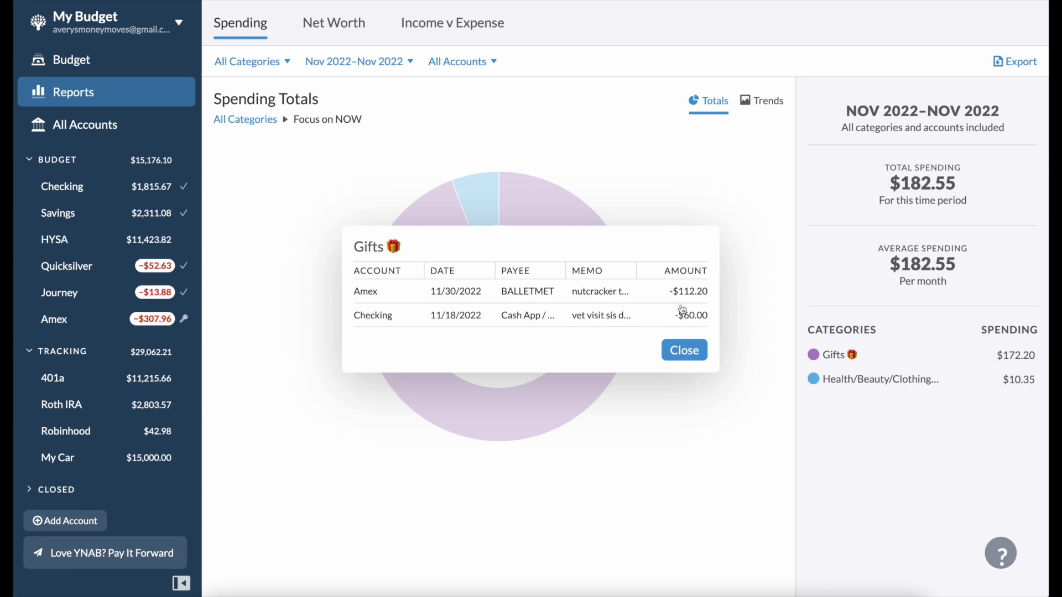
left_click(685, 351)
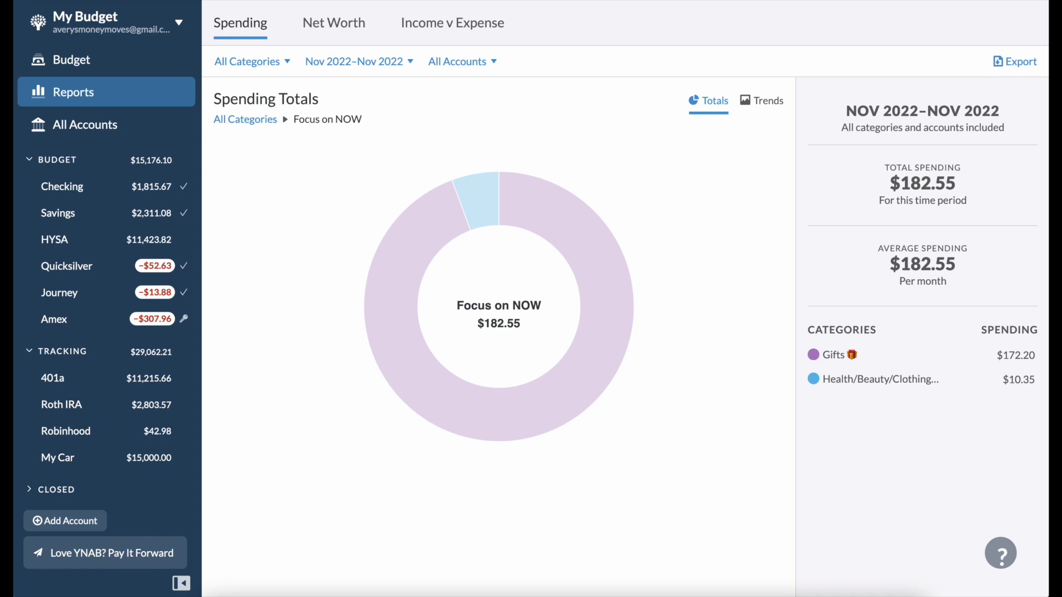
- Drill into Fun/Spending and review the six Fun Money transactions totalling $155.73
mouse_move(603, 344)
left_click(249, 120)
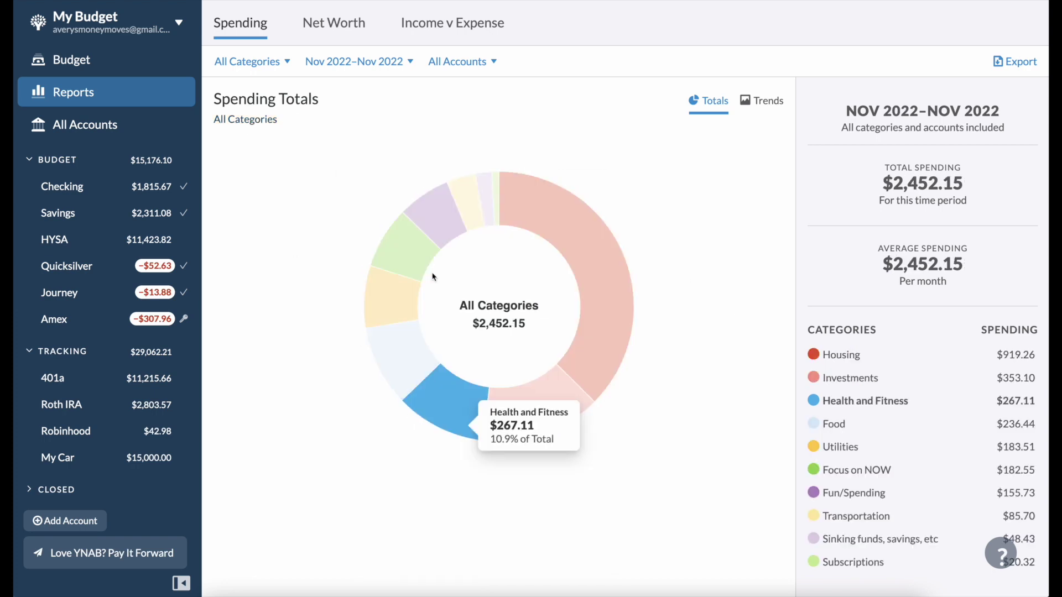
left_click(437, 200)
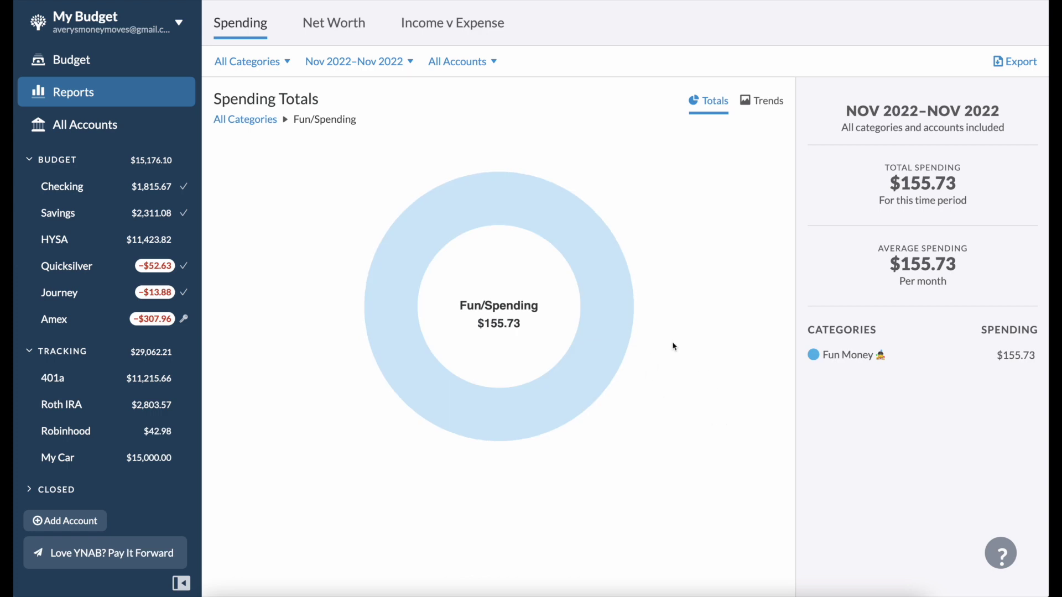
left_click(627, 302)
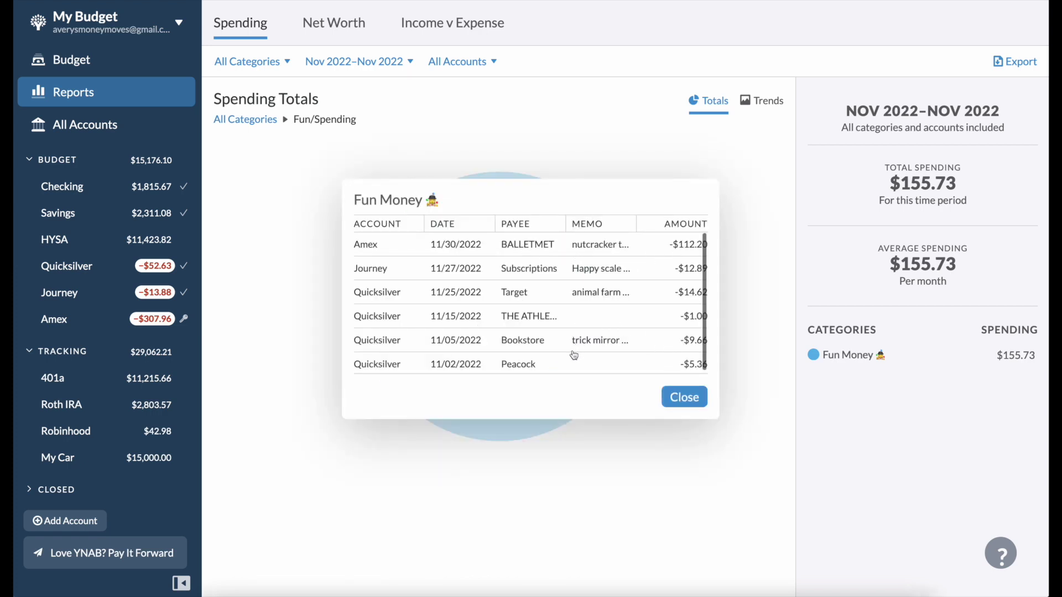
scroll(576, 357, "down", 1)
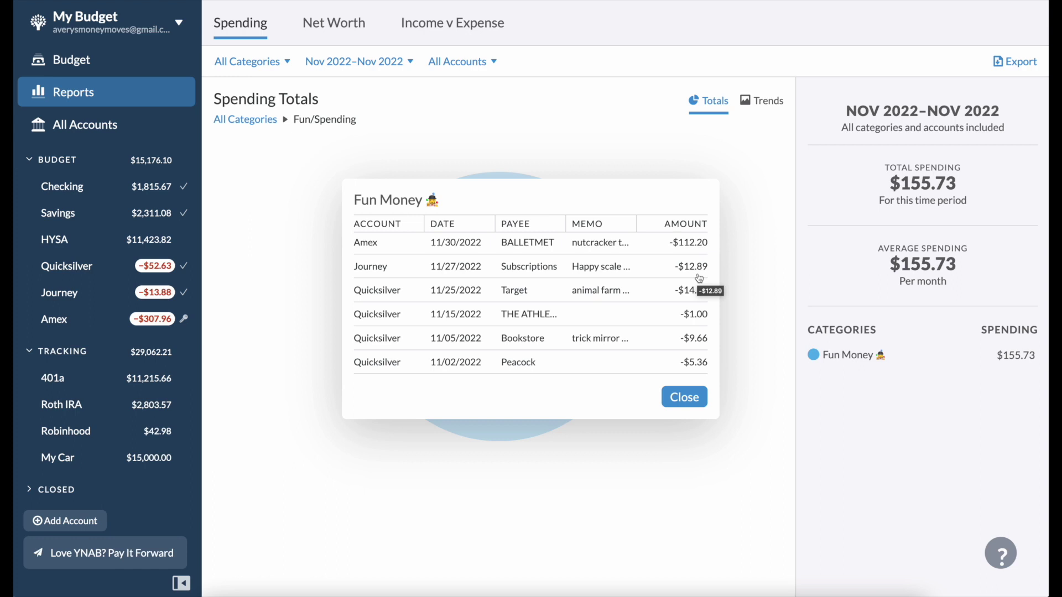
left_click(669, 398)
- Review Transportation's three transactions ($85.70), then return to the all-categories donut
left_click(247, 122)
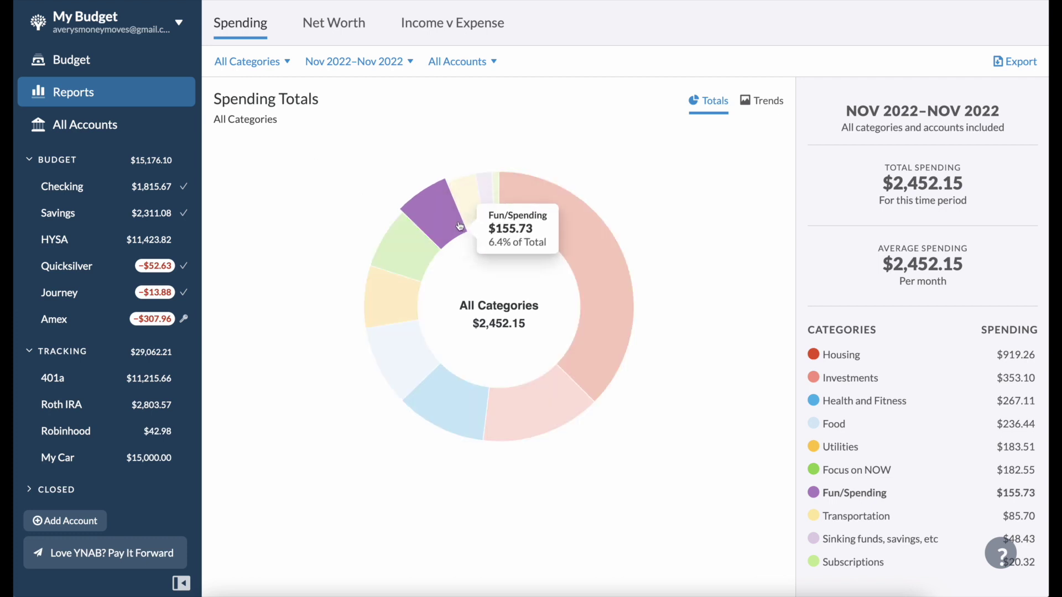
left_click(474, 215)
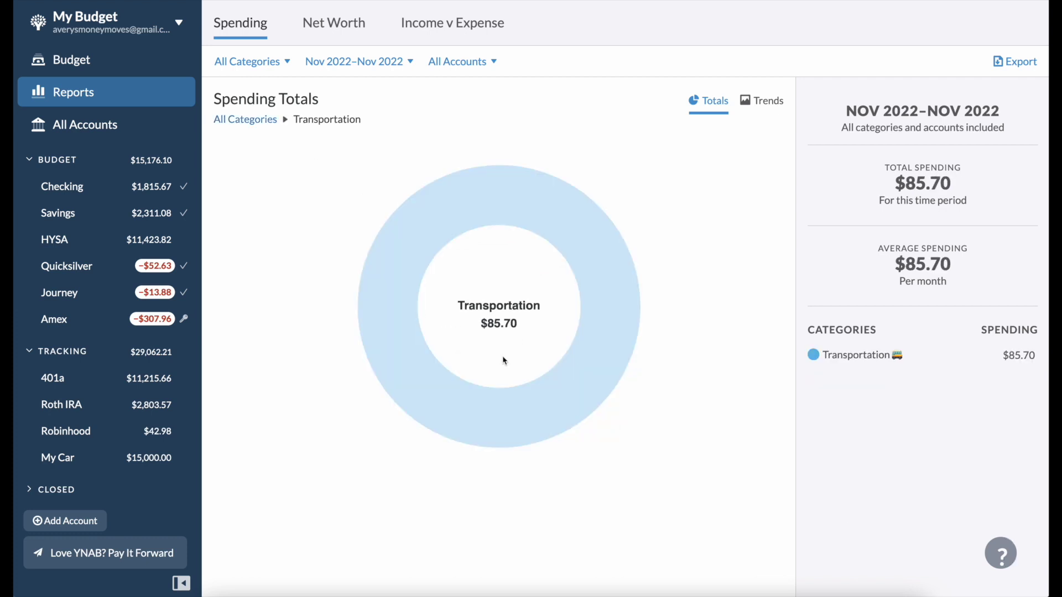
left_click(589, 318)
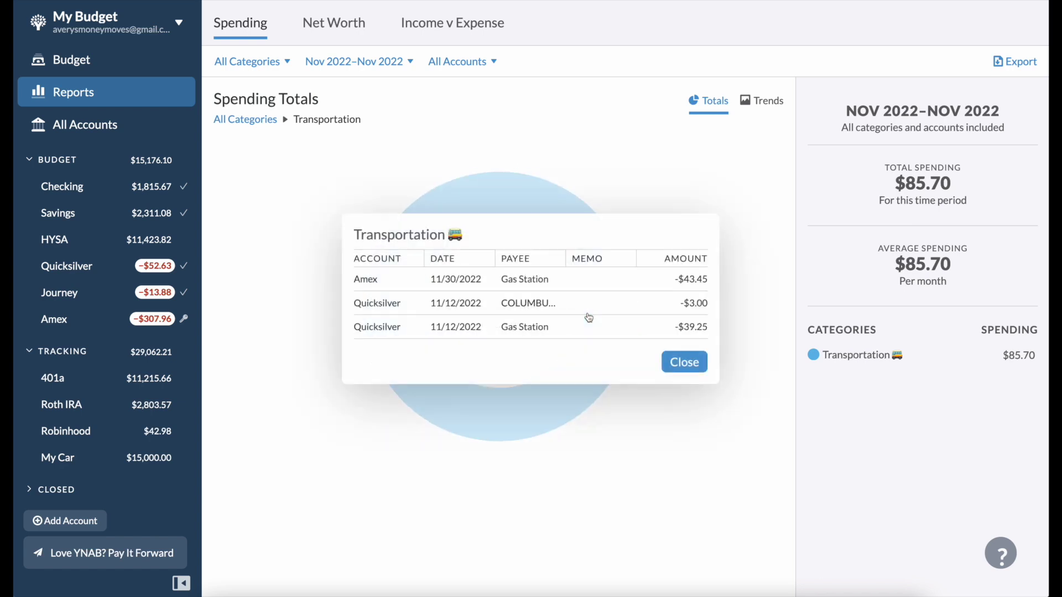
left_click(700, 362)
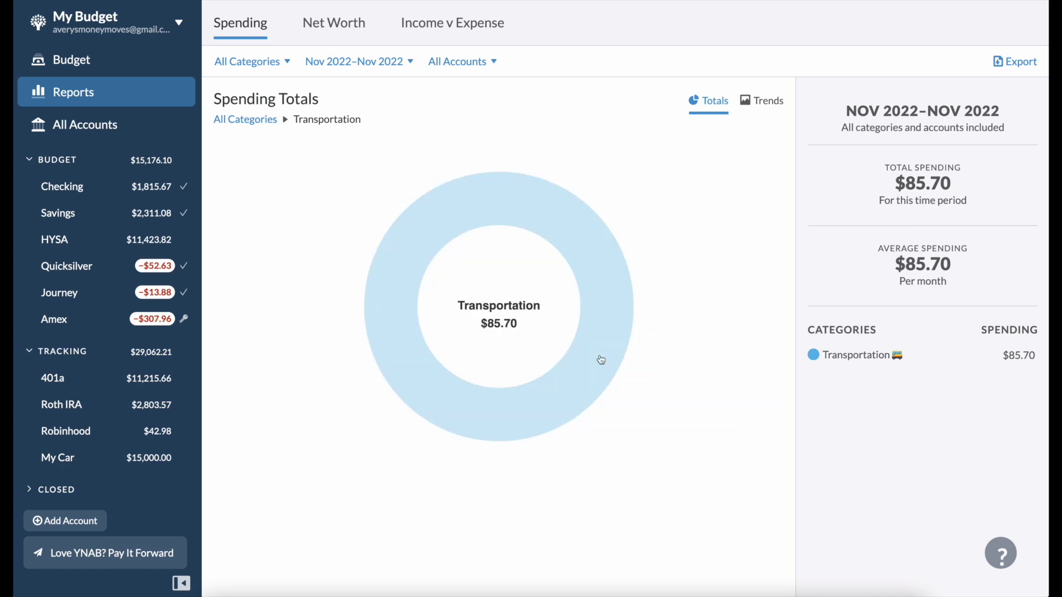
left_click(237, 123)
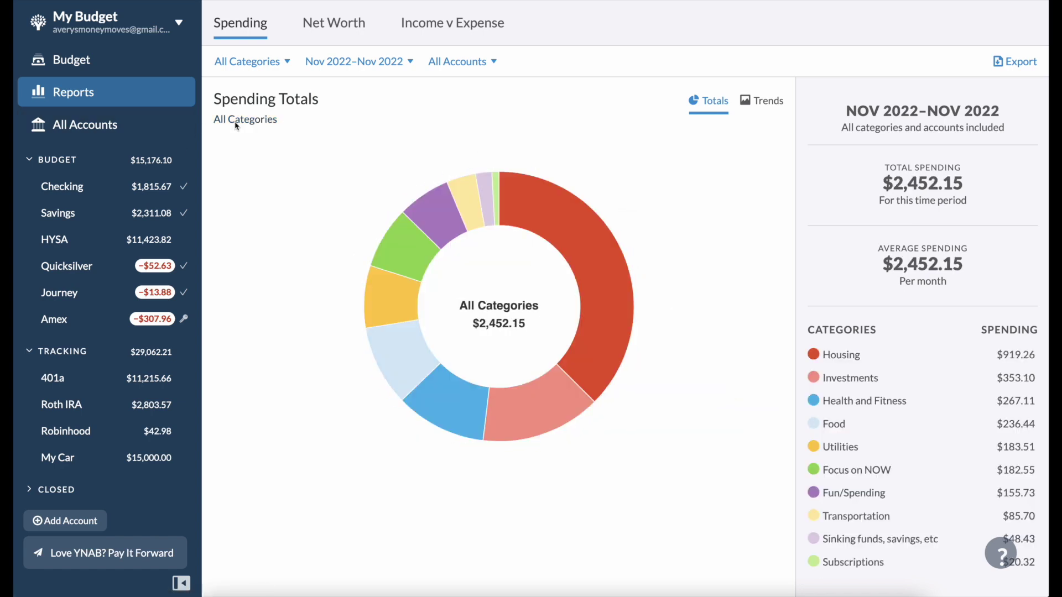
left_click(492, 208)
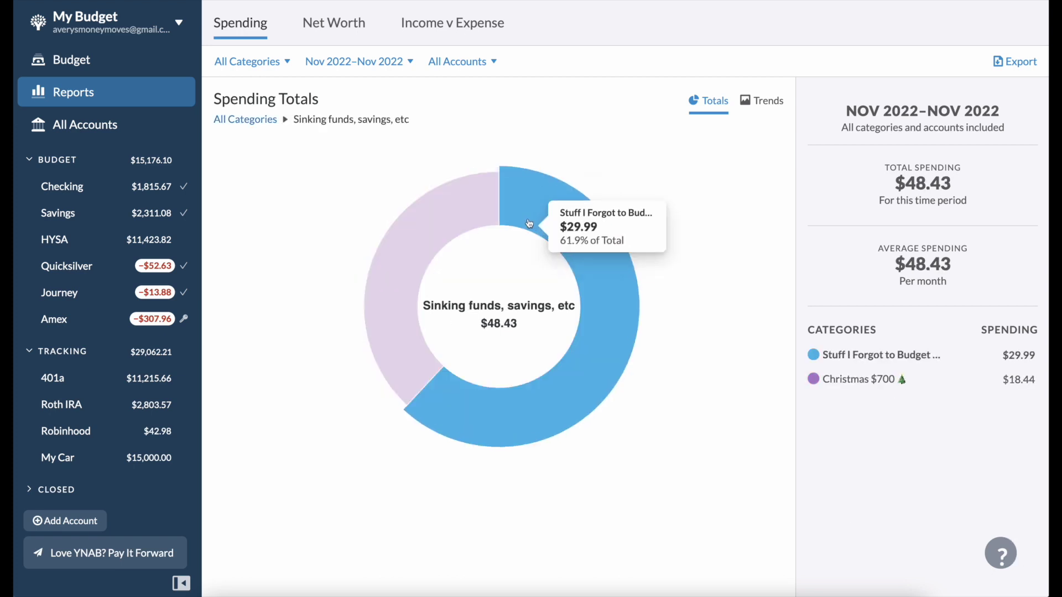
left_click(480, 225)
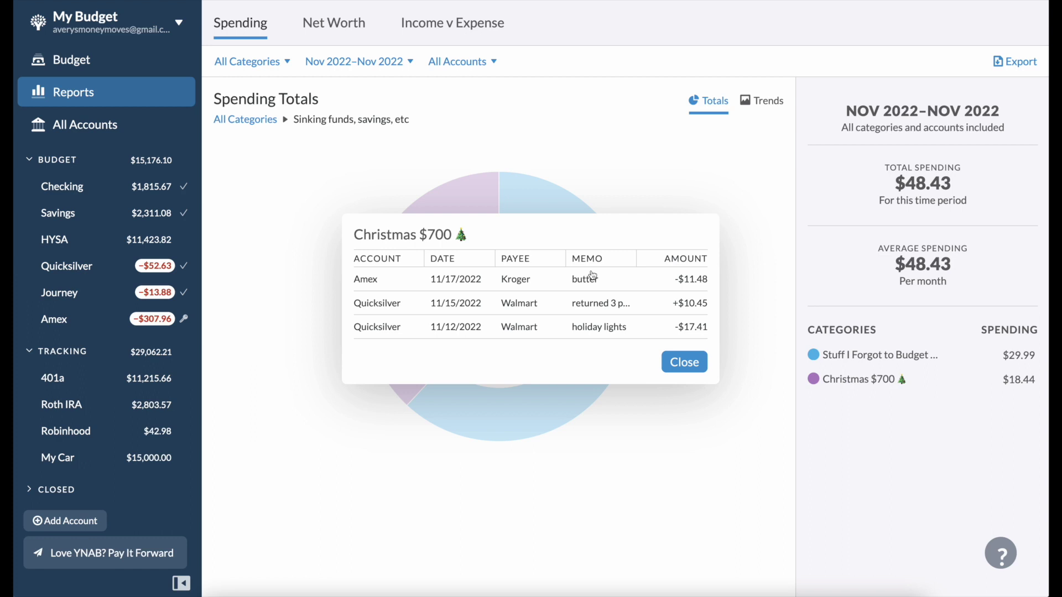
left_click(685, 362)
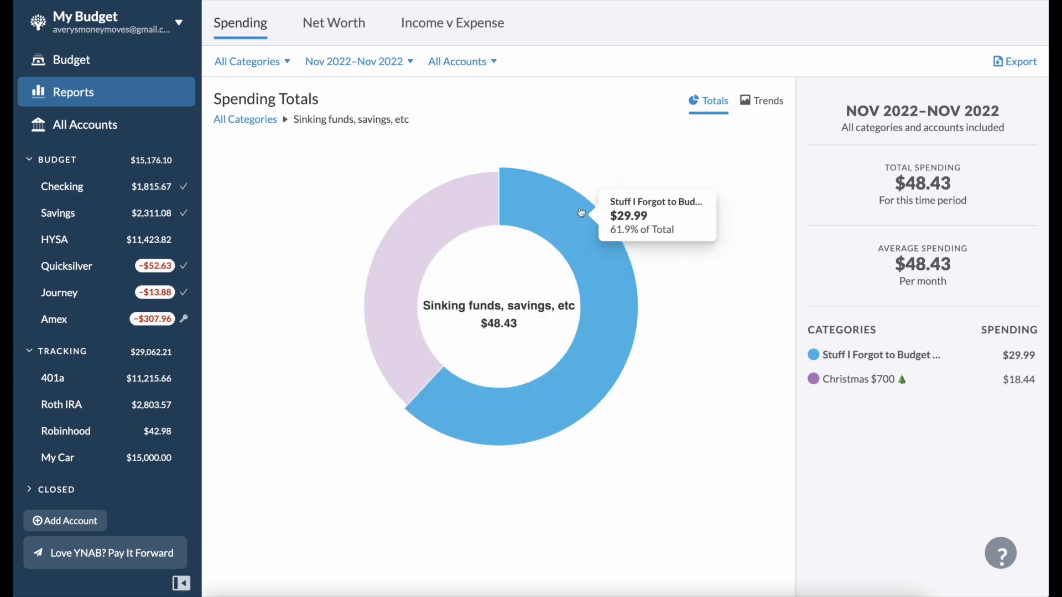
- Review the three Stuff I Forgot to Budget For transactions totalling $29.99, then close the list
left_click(581, 212)
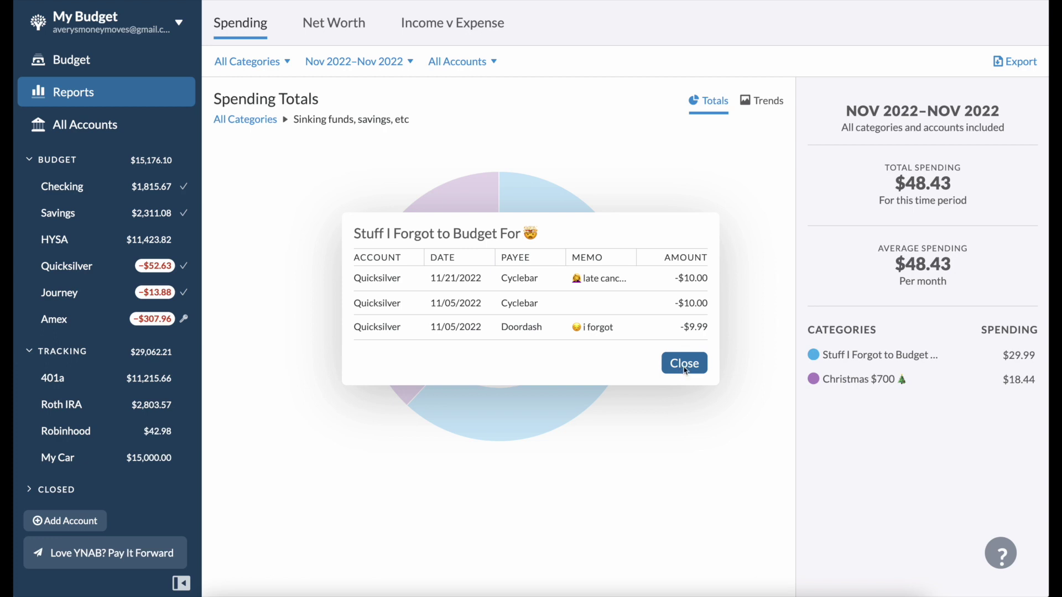
left_click(685, 364)
left_click(269, 121)
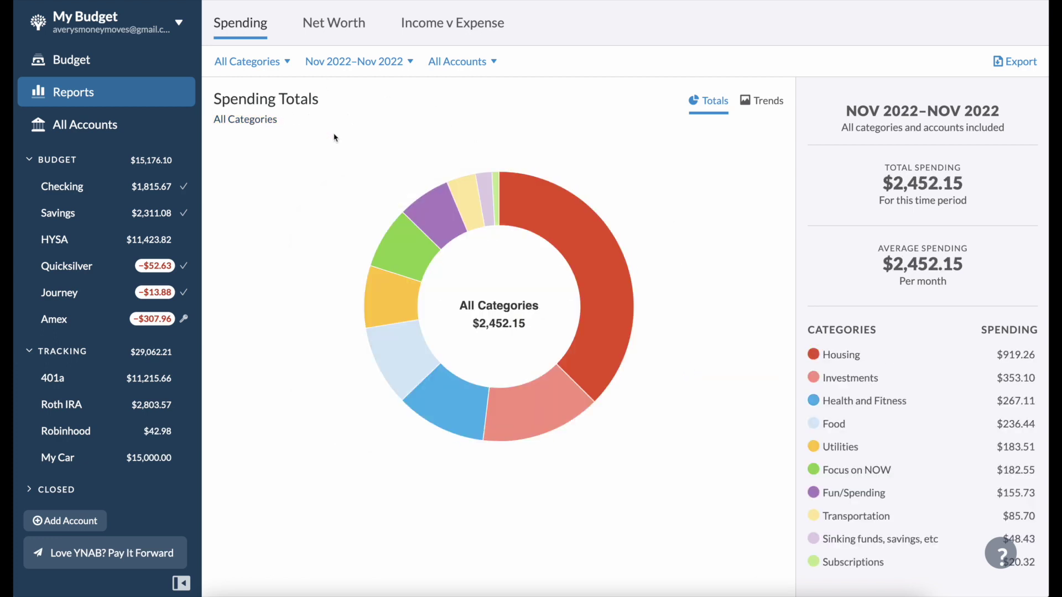
left_click(497, 206)
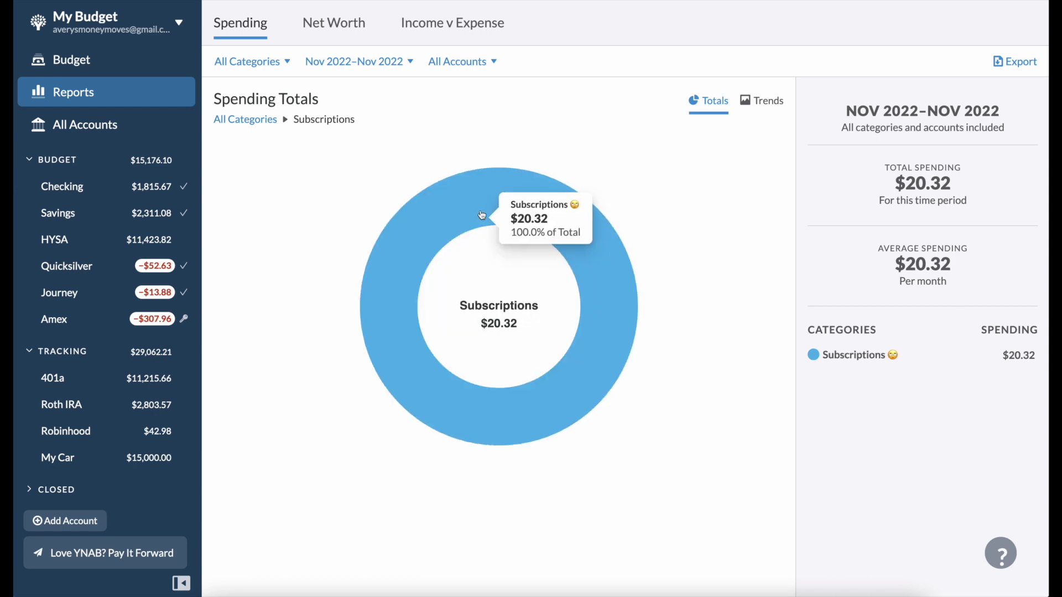
left_click(496, 206)
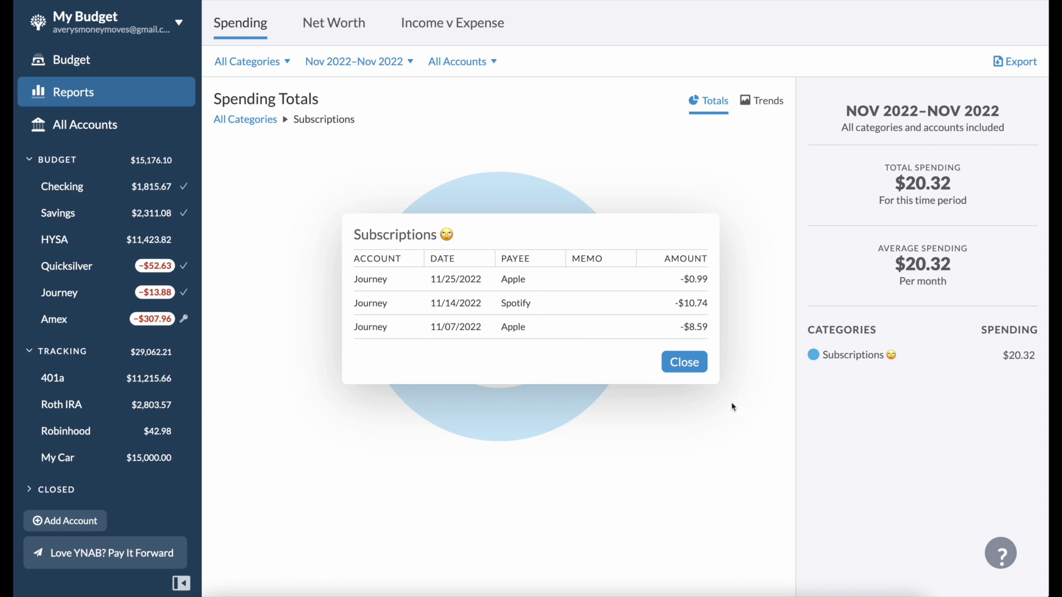
left_click(685, 367)
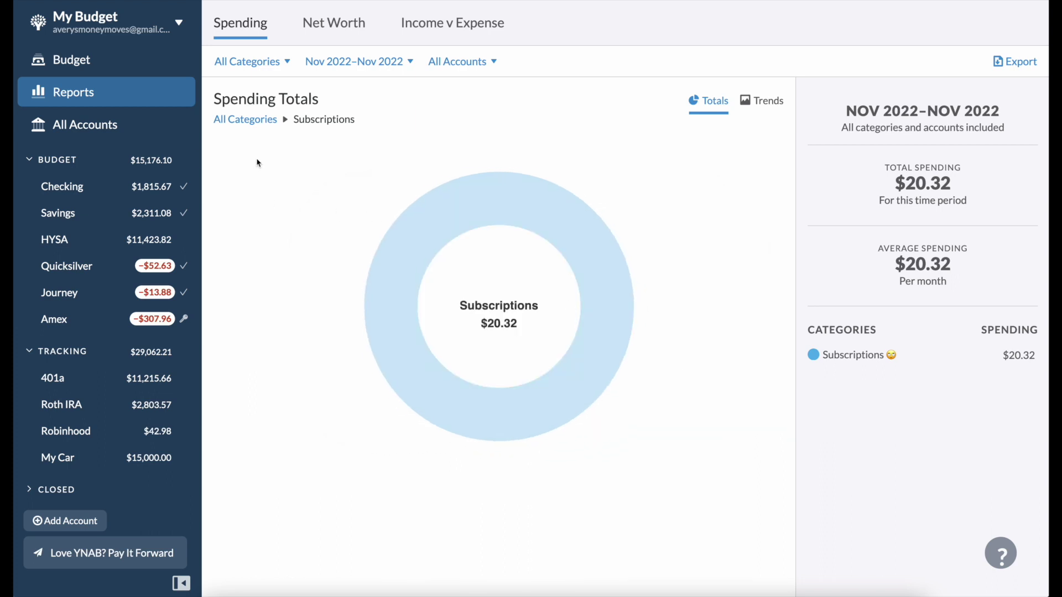
left_click(246, 121)
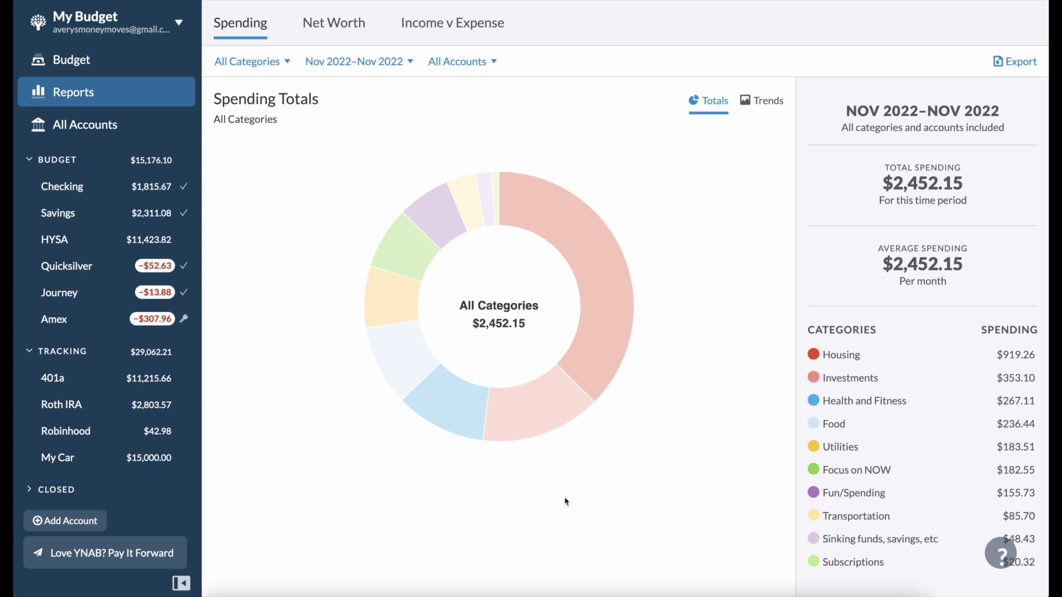
left_click(414, 28)
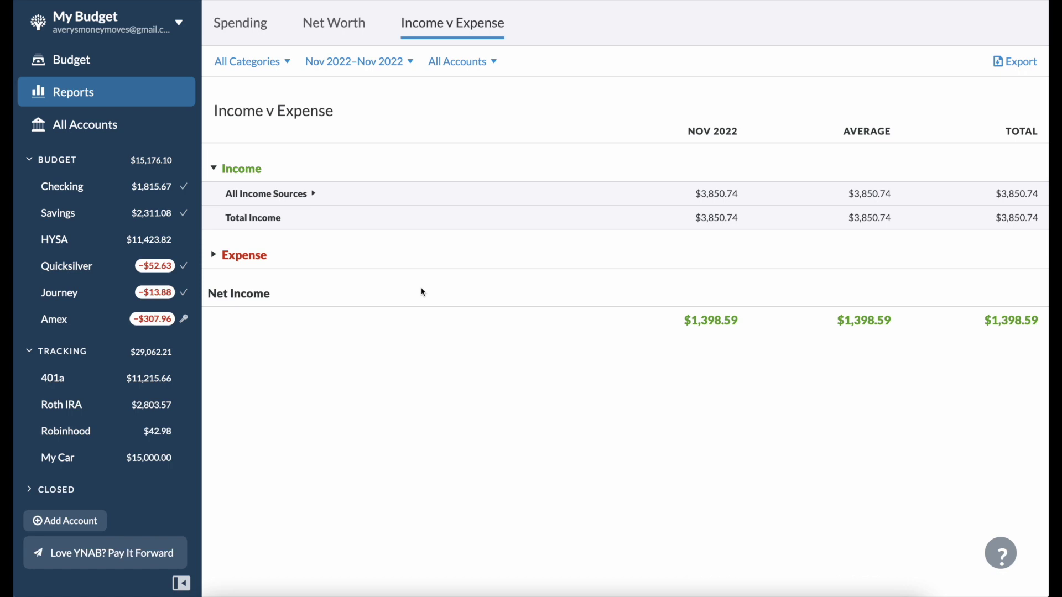
left_click(256, 25)
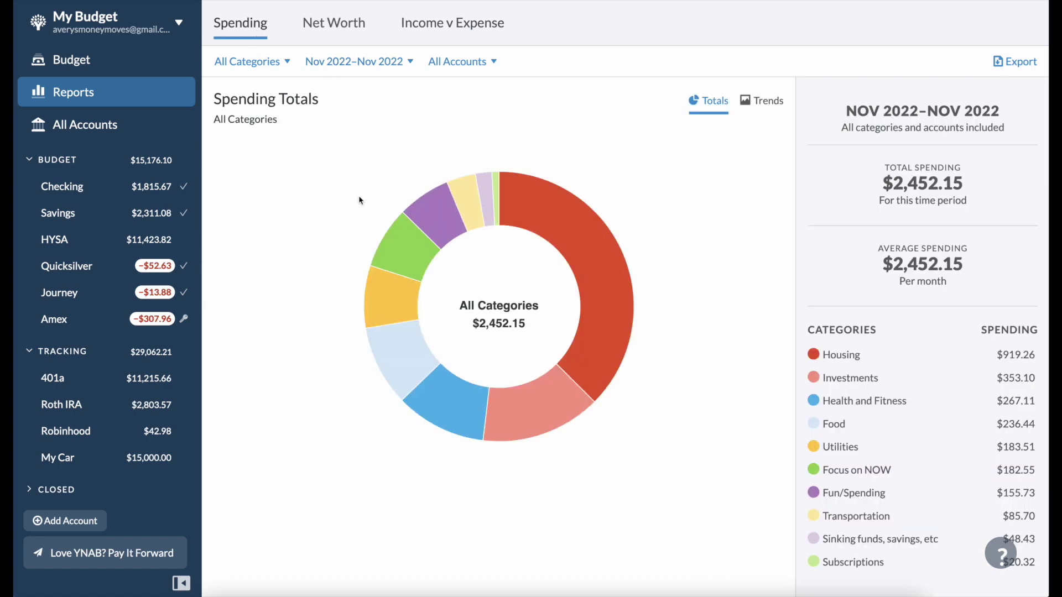
left_click(537, 397)
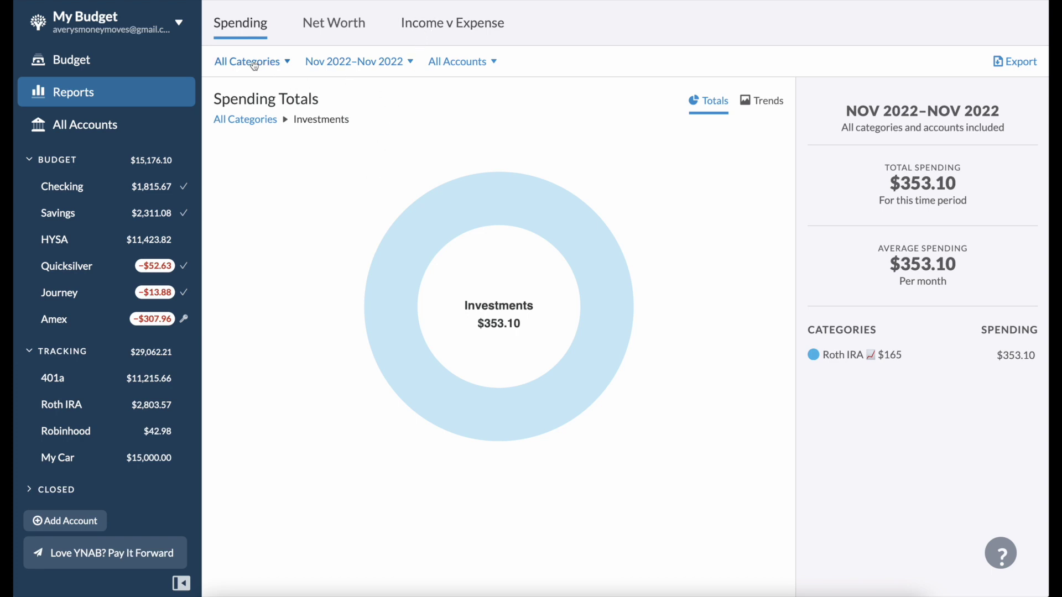
left_click(267, 120)
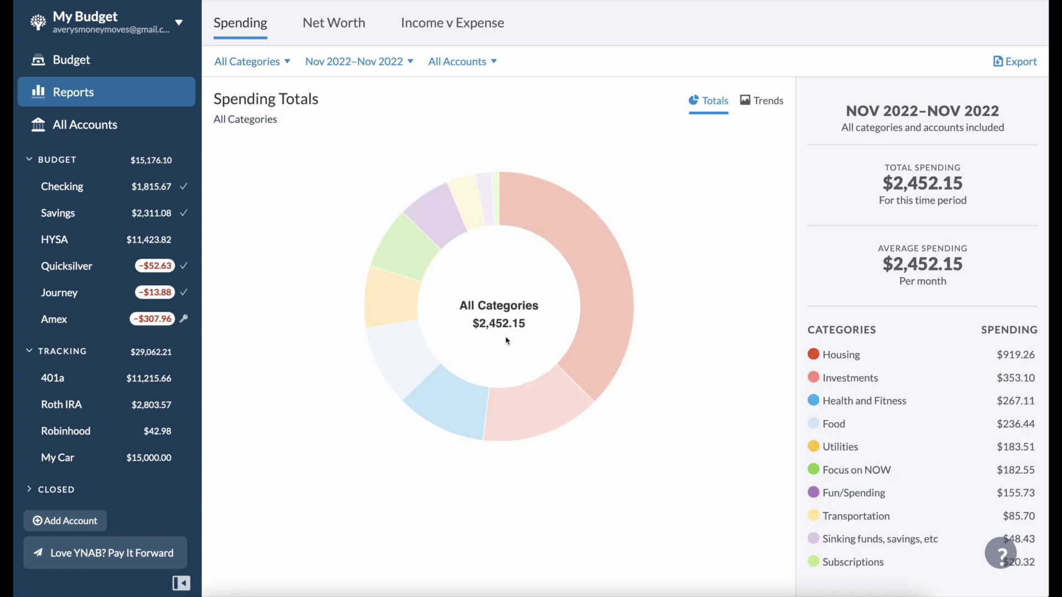
- Drill into Food ($236.44): Groceries $167.85, Coffee $43.30, Dining Out $25.29
left_click(389, 352)
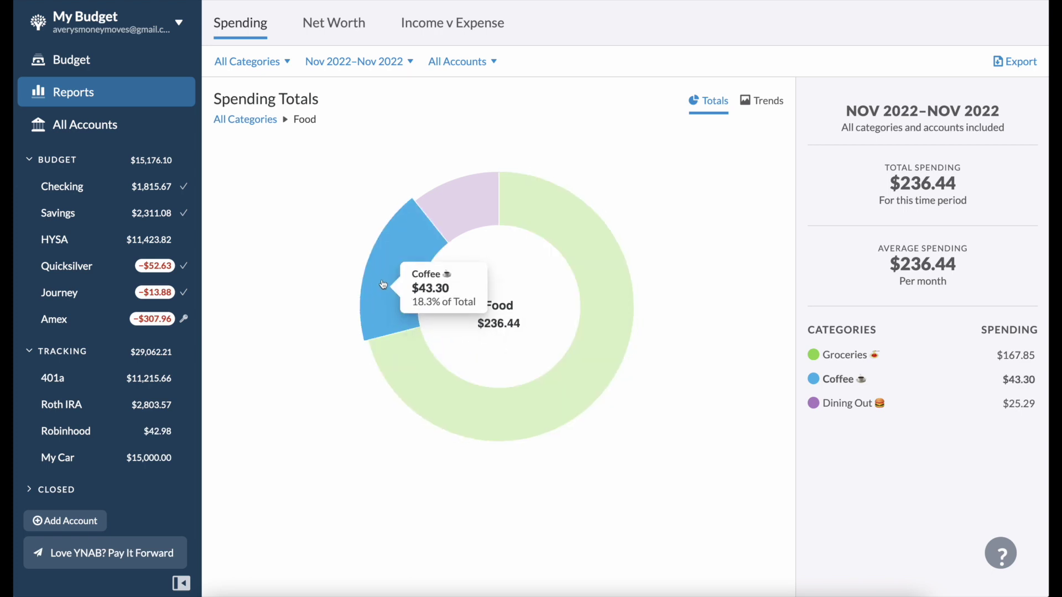
mouse_move(457, 204)
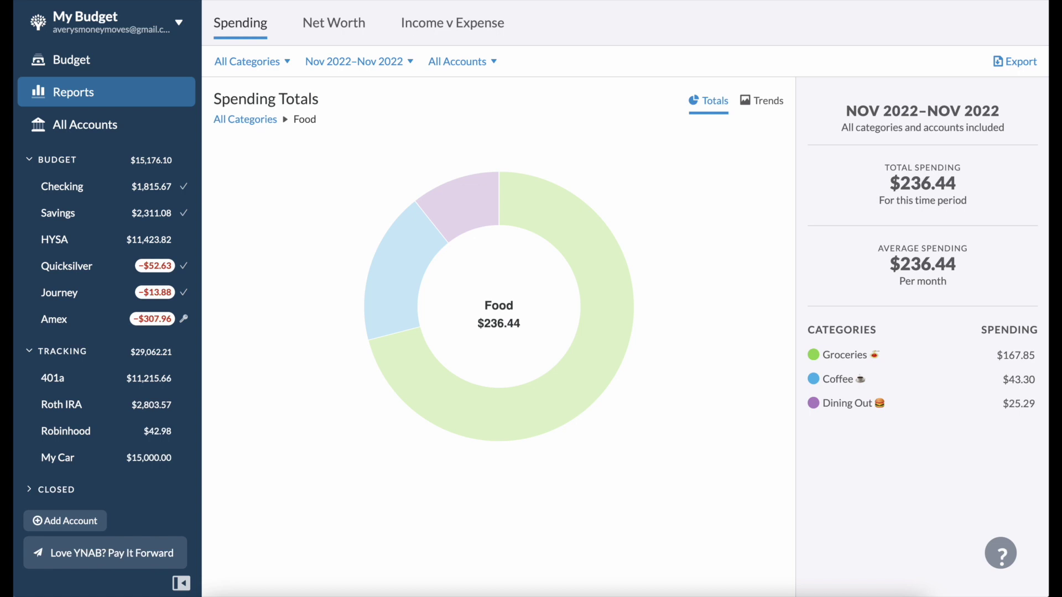
- Go back to the All Categories donut totalling $2,452.15, with Housing largest at $919.26
left_click(256, 122)
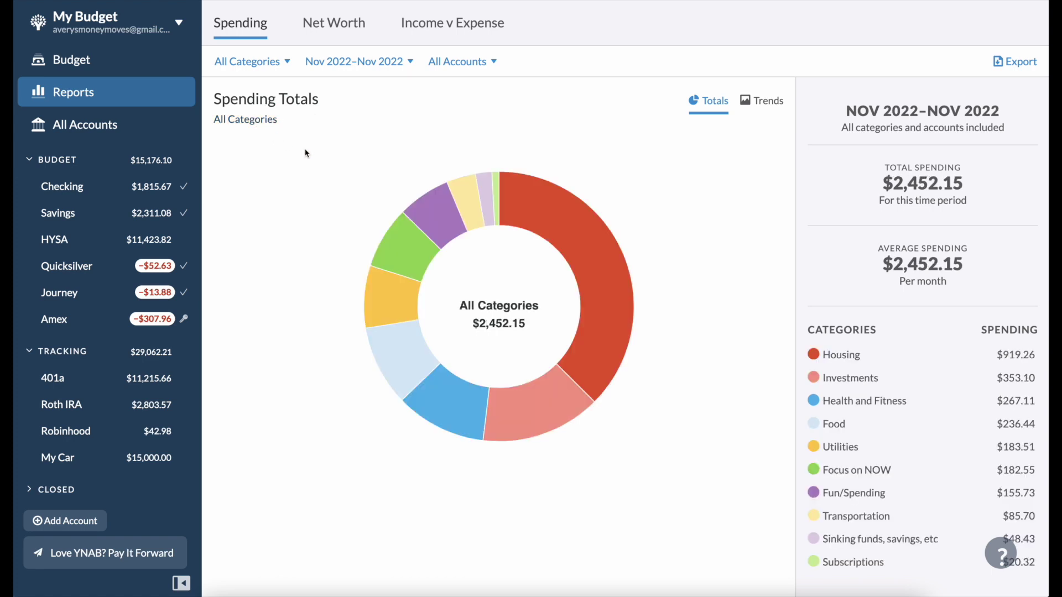